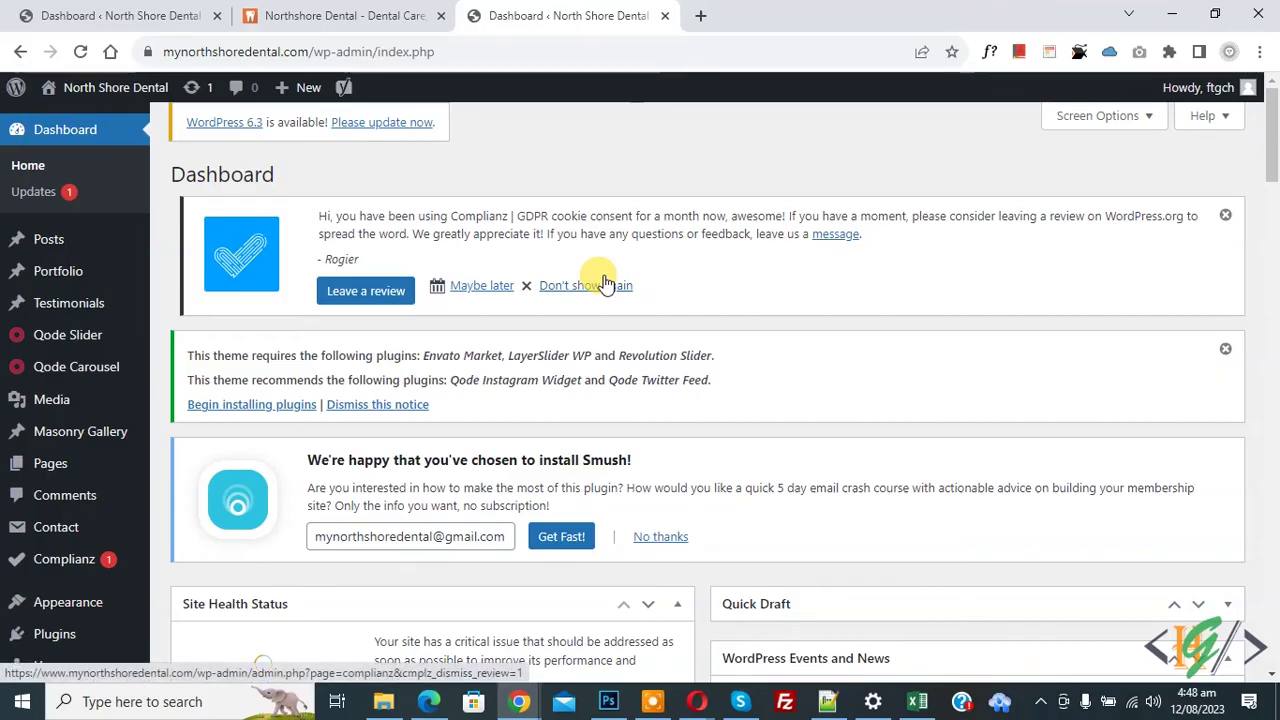
# Go to the Plugins Add New page.
pyautogui.scroll(-1, 600, 280)
pyautogui.scroll(-3, 595, 275)
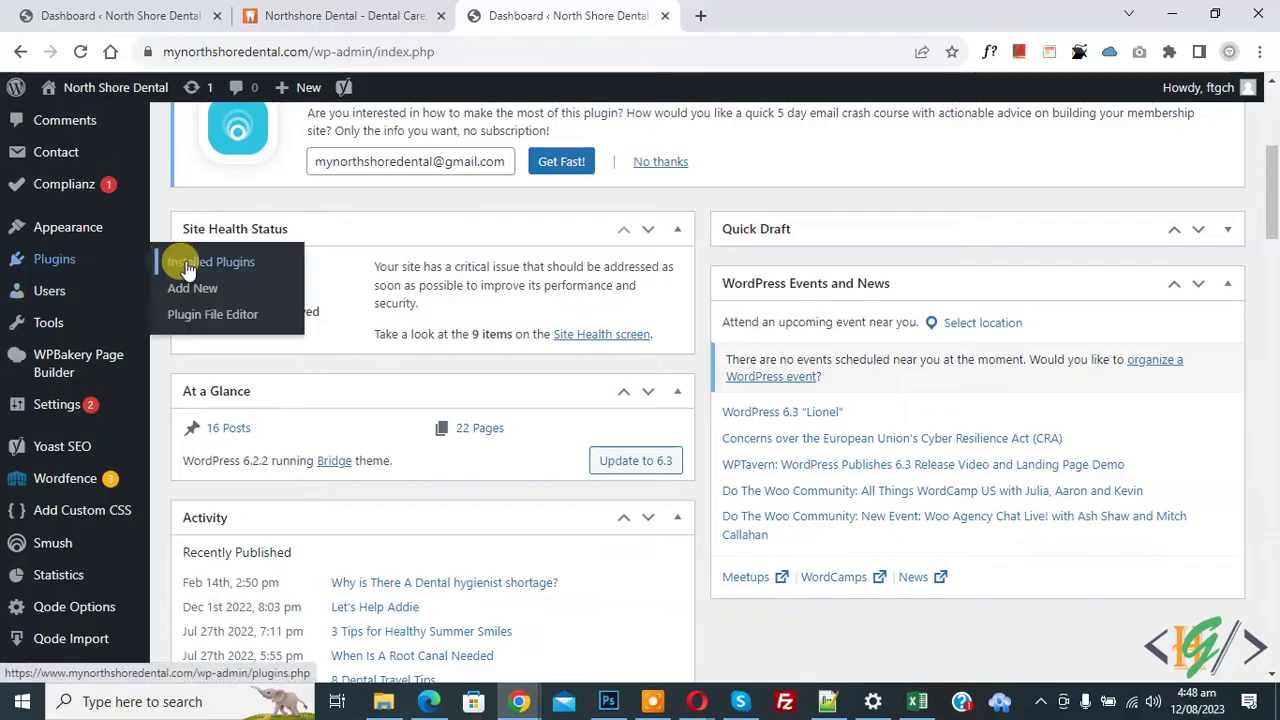
pyautogui.click(195, 288)
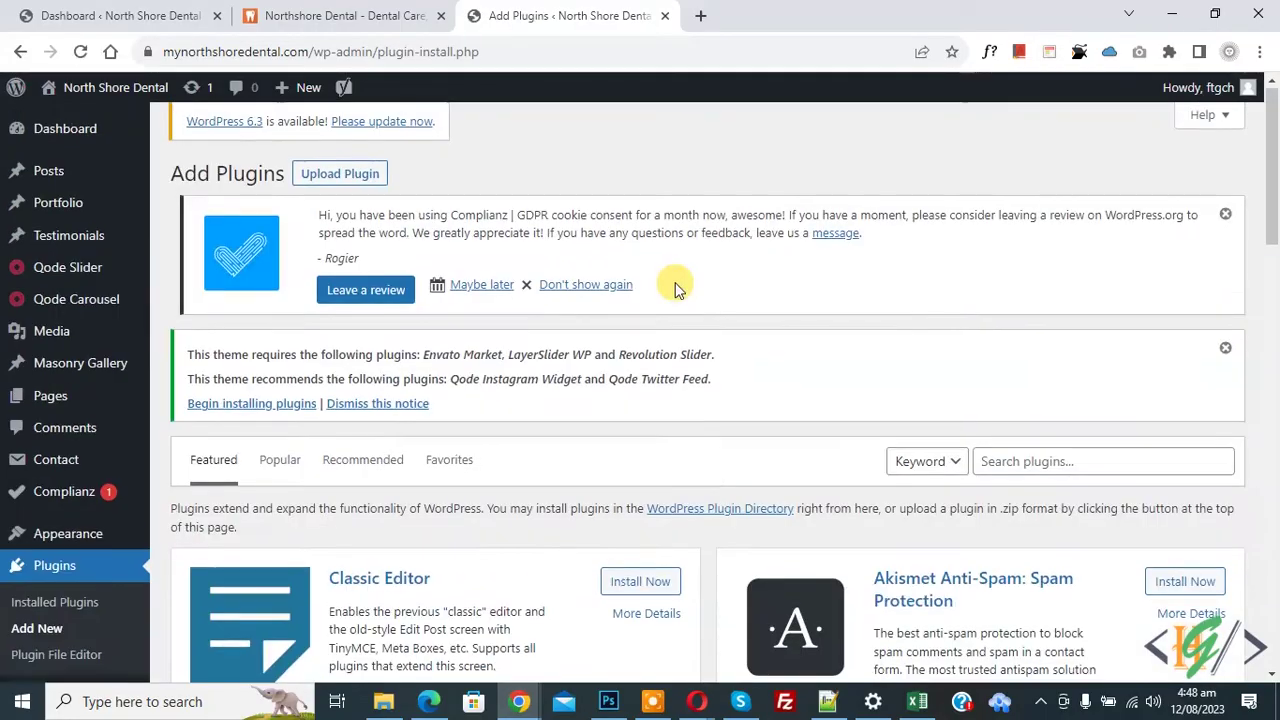
pyautogui.scroll(-2, 885, 313)
# Search for 'WP Statistics', confirm its card shows Active, and go to its Overview.
pyautogui.click(1016, 275)
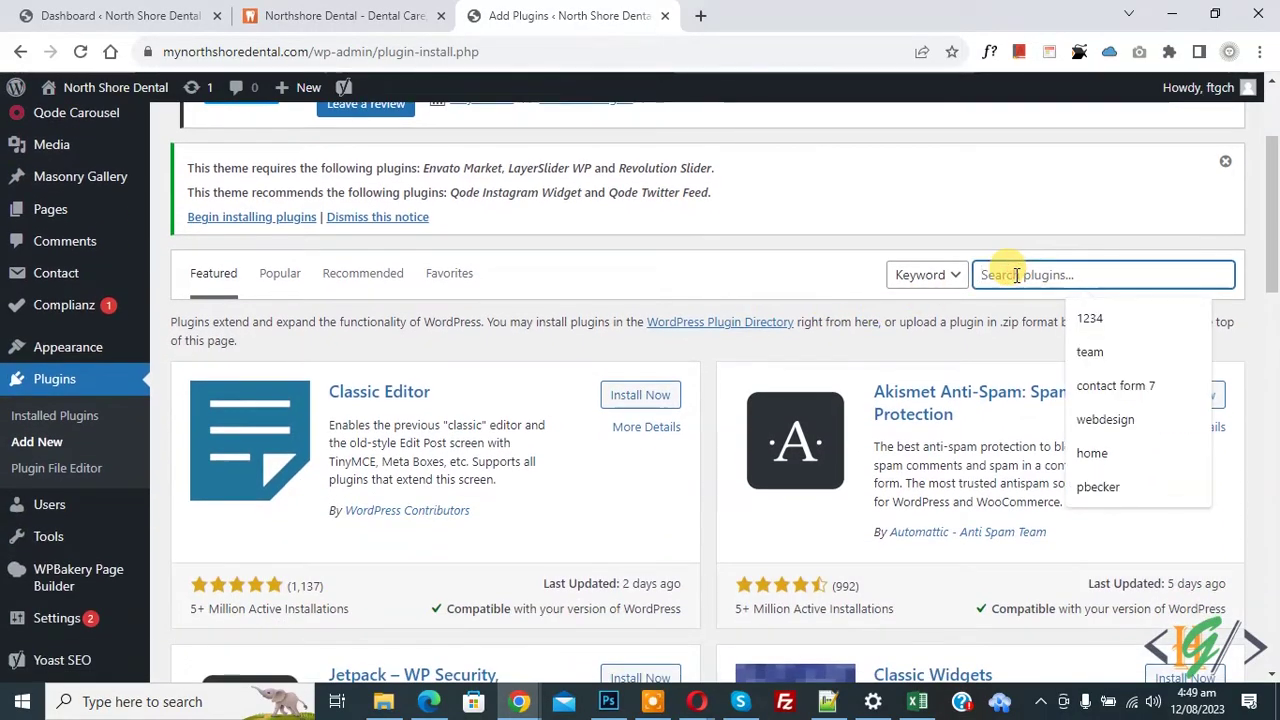
pyautogui.write('WP Statistics')
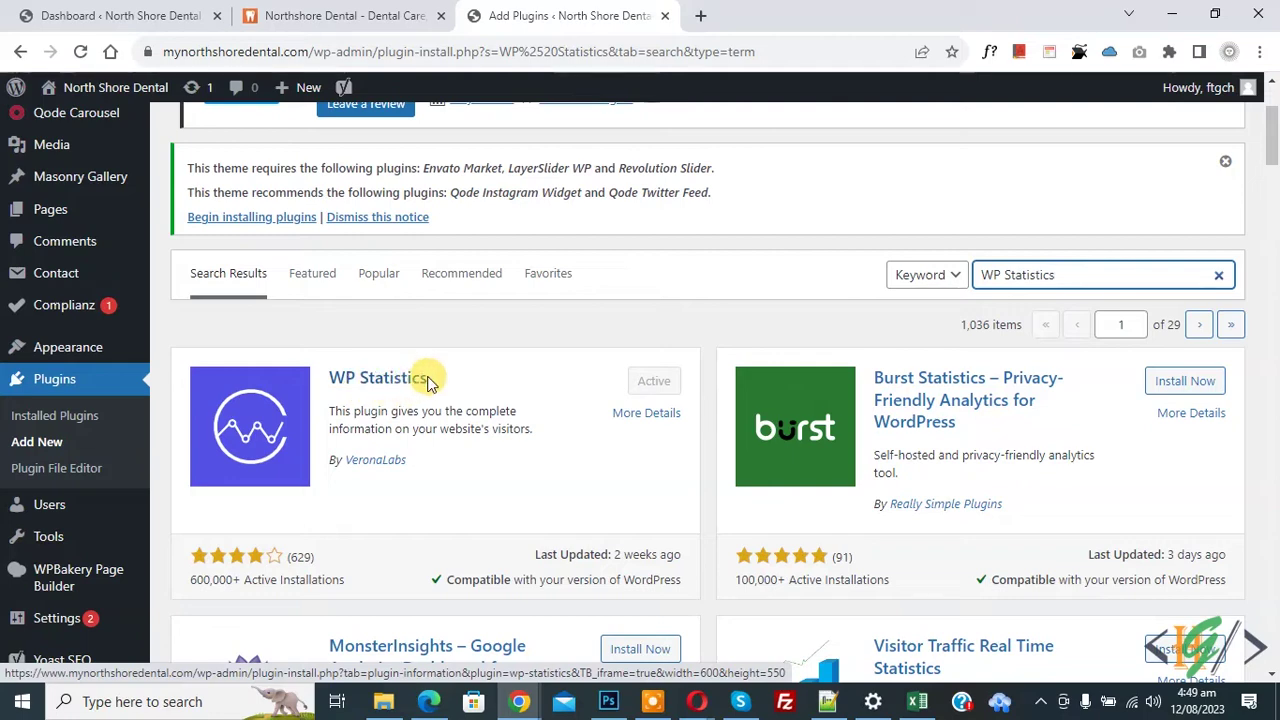
pyautogui.scroll(-3, 430, 358)
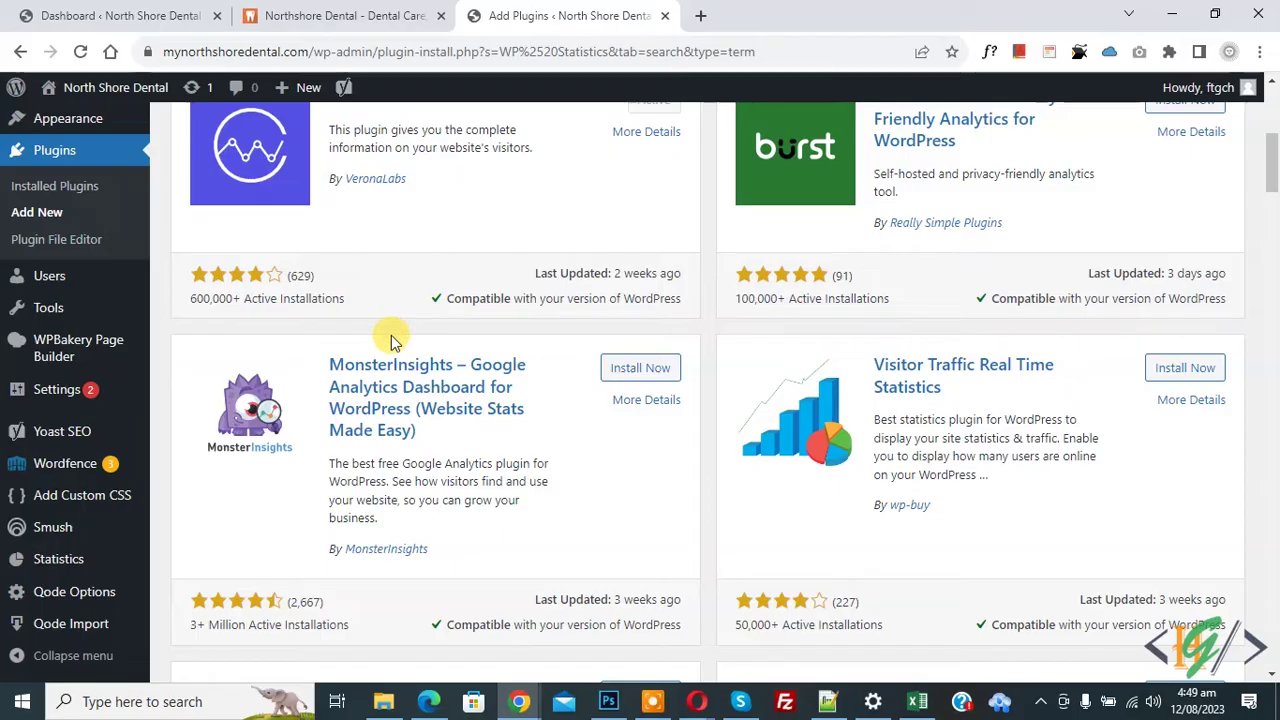
pyautogui.moveTo(58, 559)
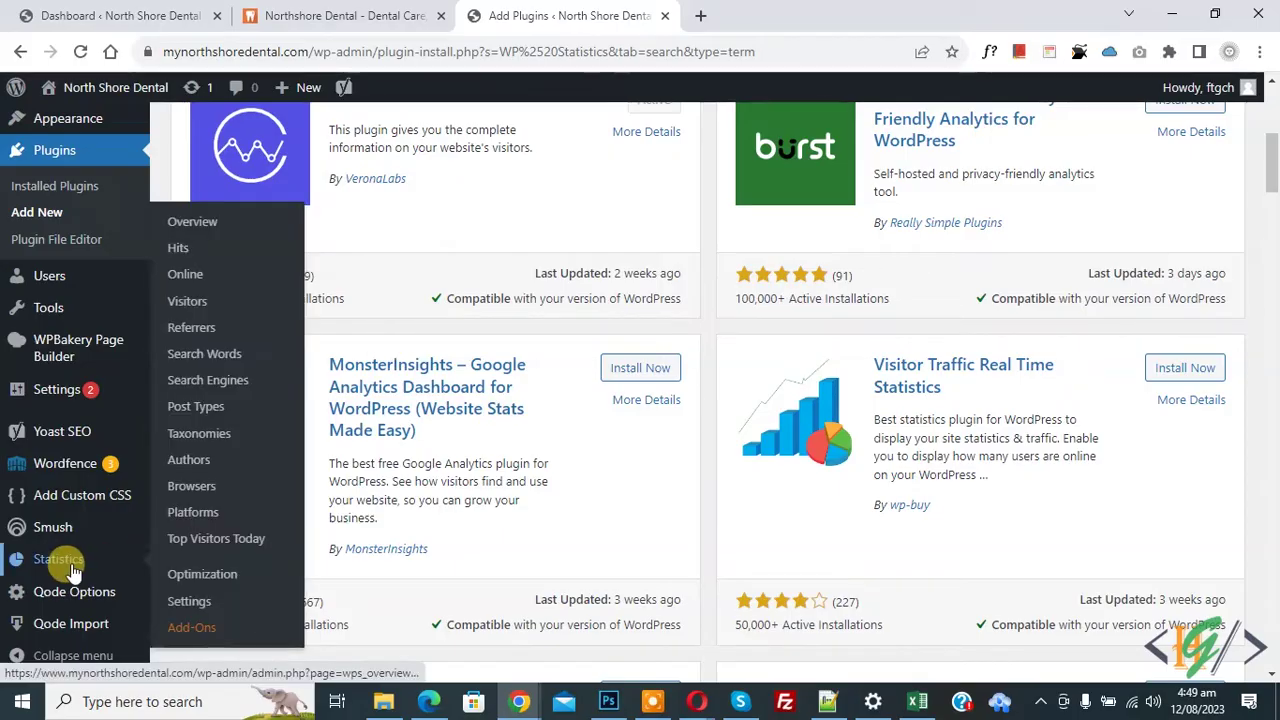
pyautogui.click(72, 570)
# Scroll through the Summary, Hit Statistics, search engine referral and top browser charts.
pyautogui.scroll(-5, 600, 288)
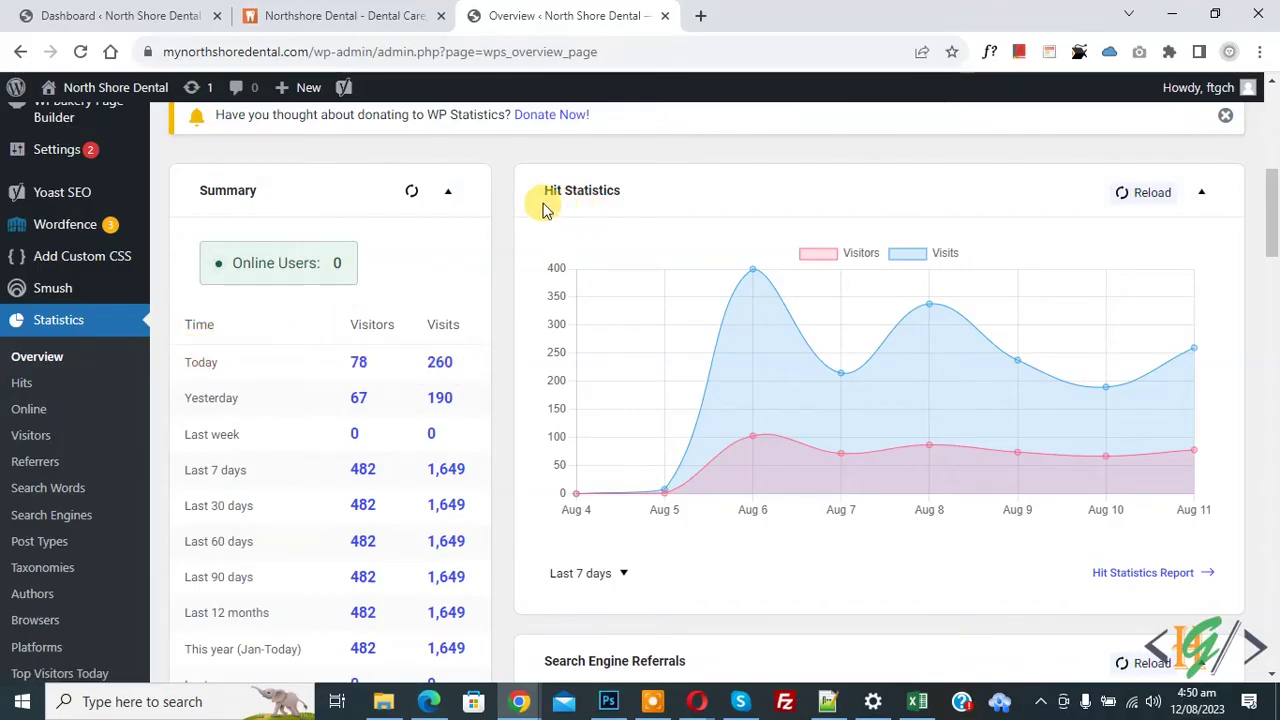
pyautogui.moveTo(929, 304)
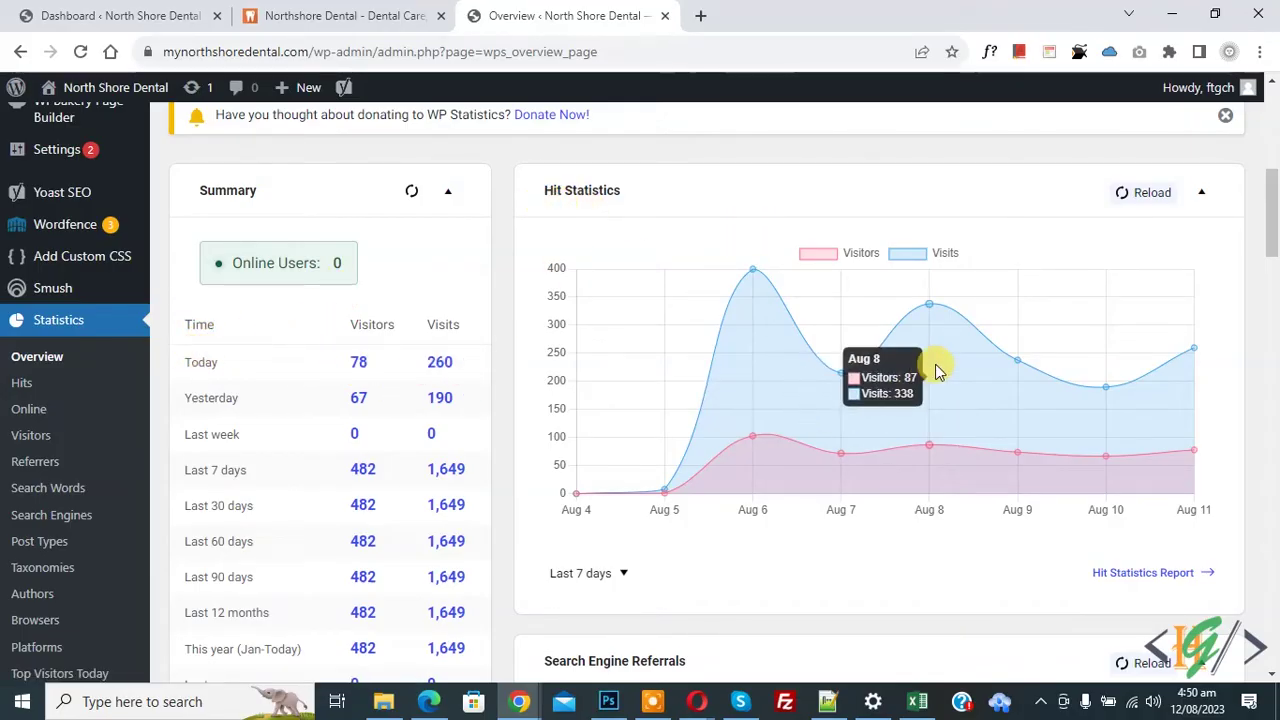
pyautogui.scroll(-2, 651, 361)
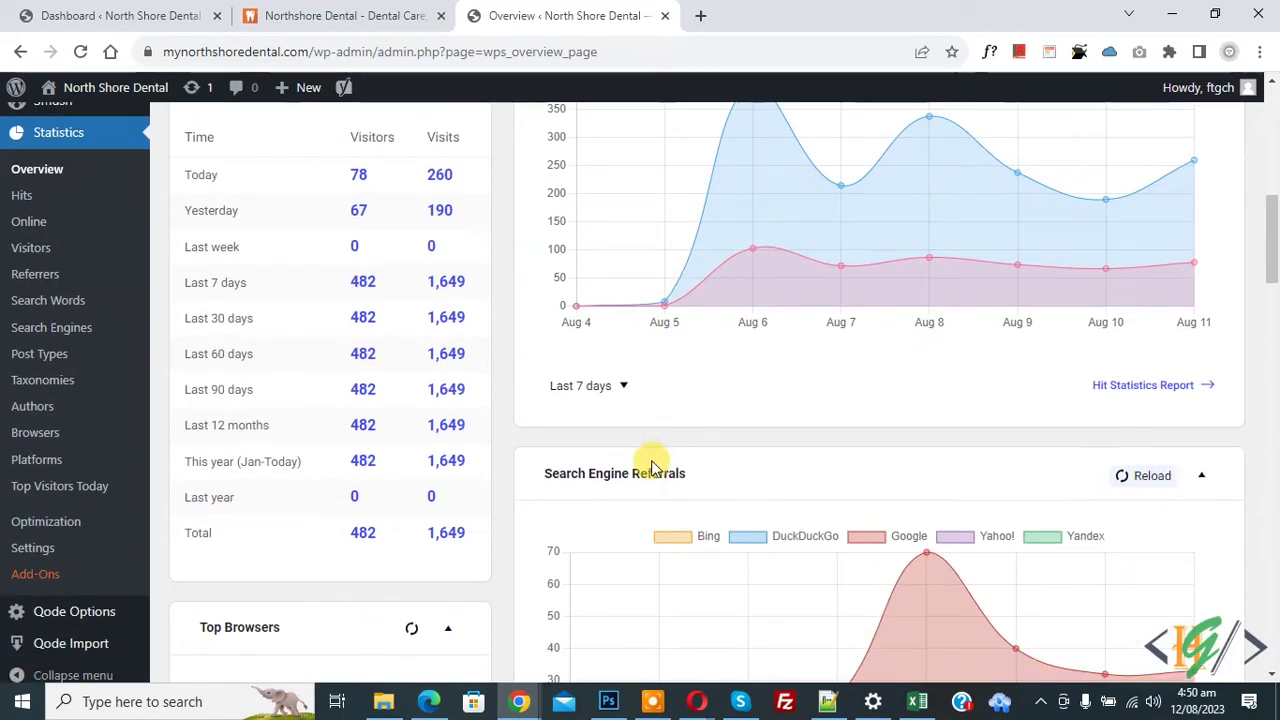
pyautogui.scroll(-2, 730, 405)
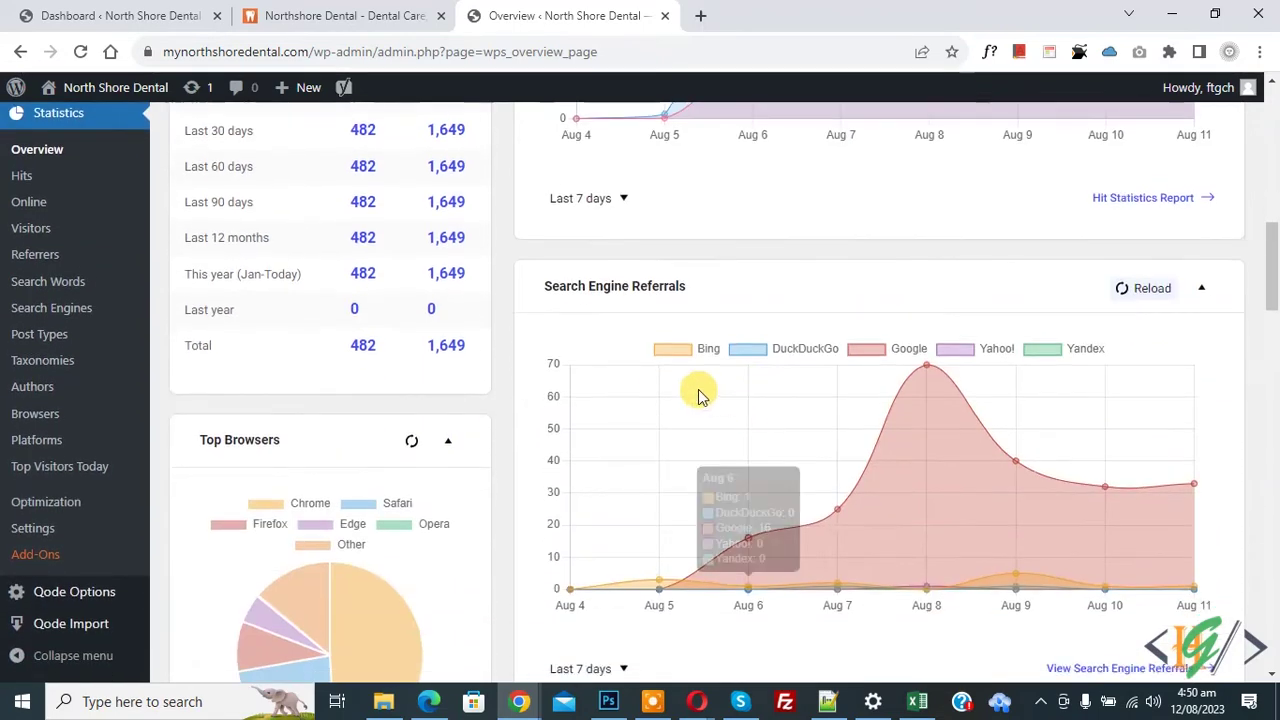
pyautogui.scroll(-1, 800, 420)
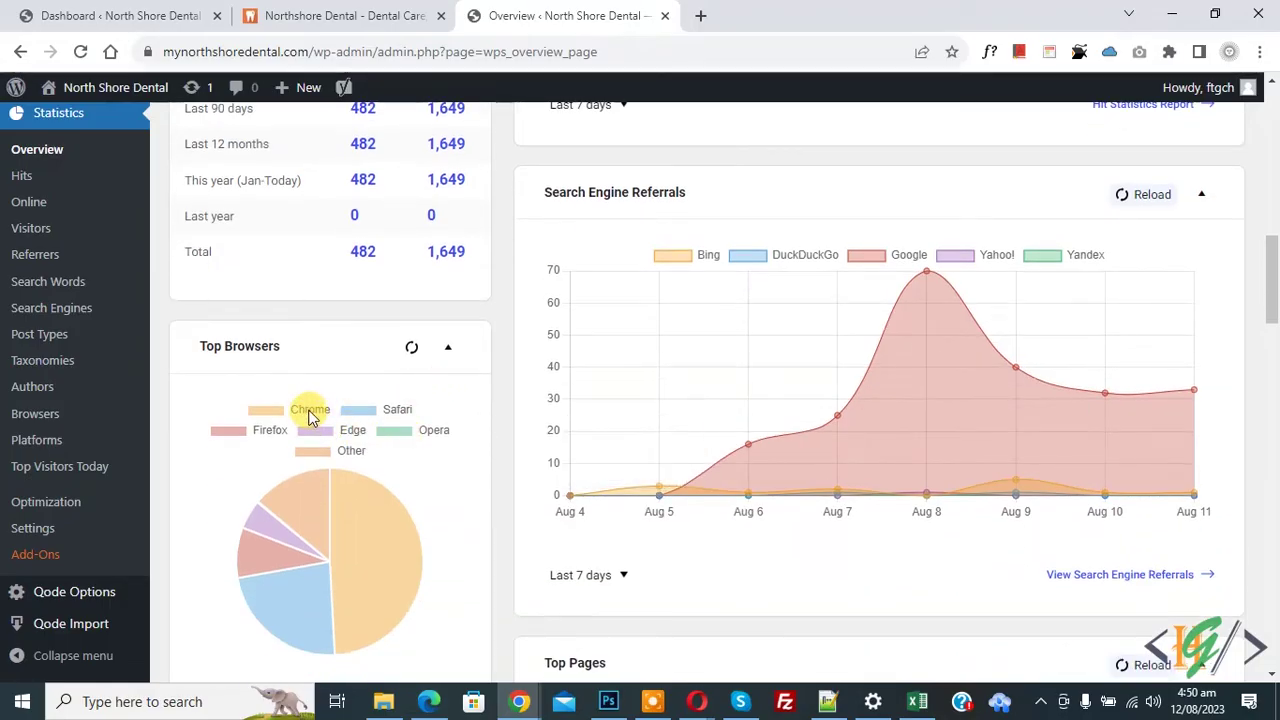
pyautogui.scroll(-3, 730, 380)
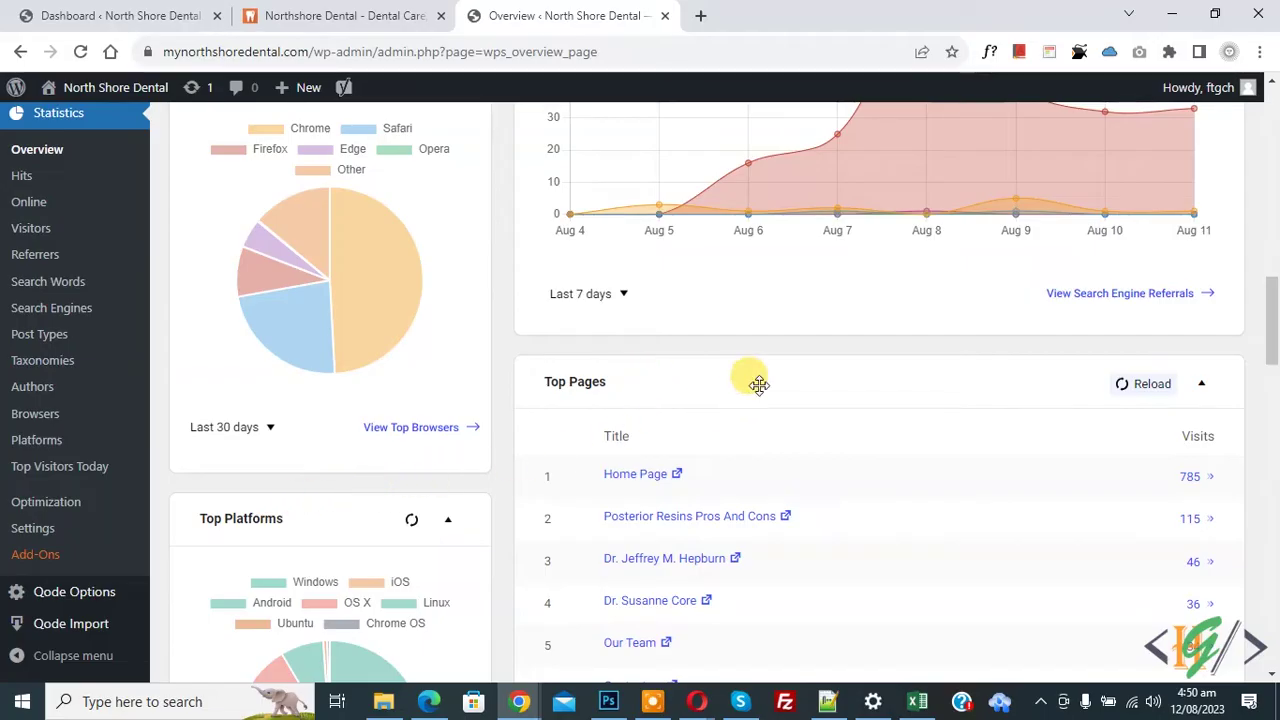
pyautogui.scroll(-1, 759, 385)
pyautogui.scroll(-5, 760, 385)
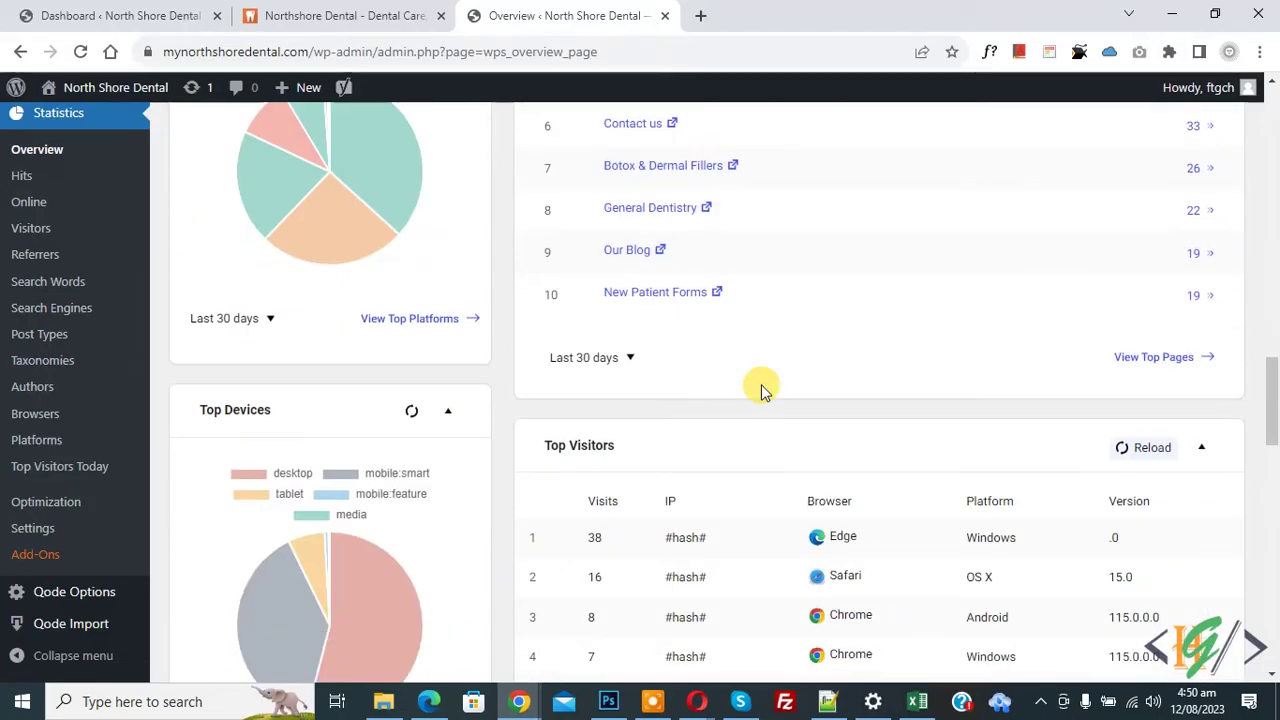
pyautogui.scroll(-1, 420, 400)
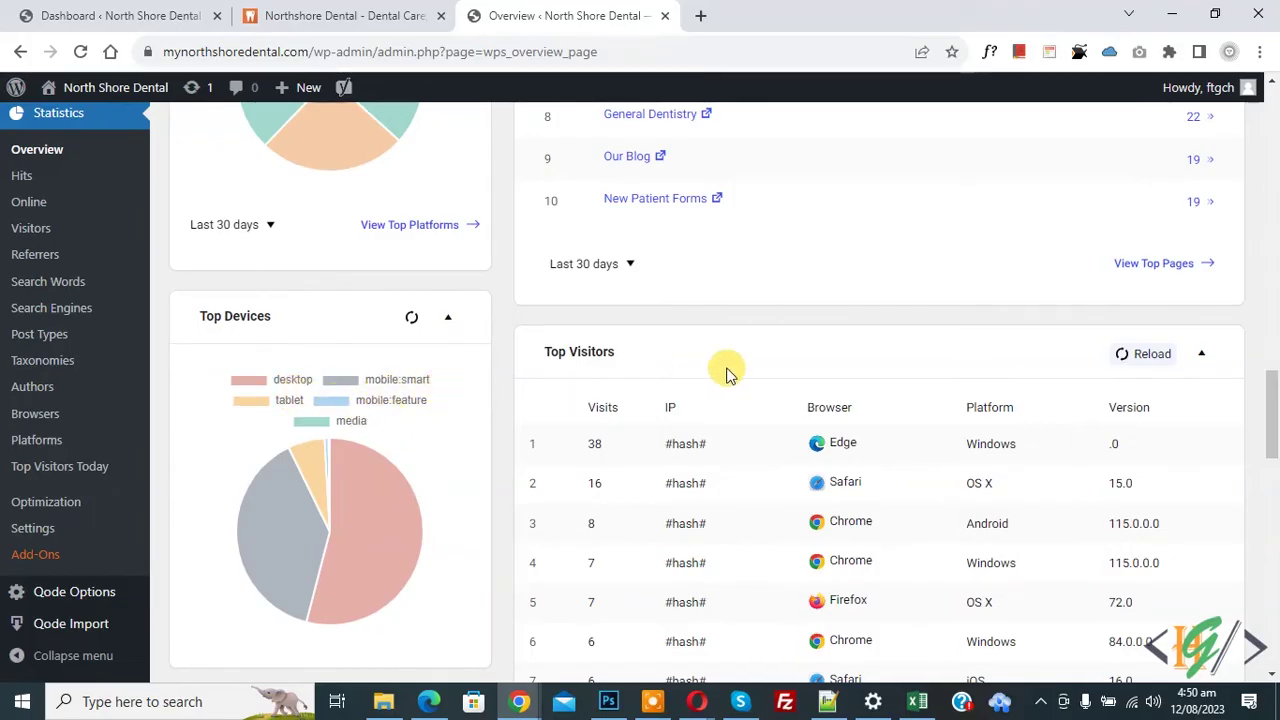
pyautogui.scroll(-1, 735, 368)
pyautogui.scroll(-4, 737, 366)
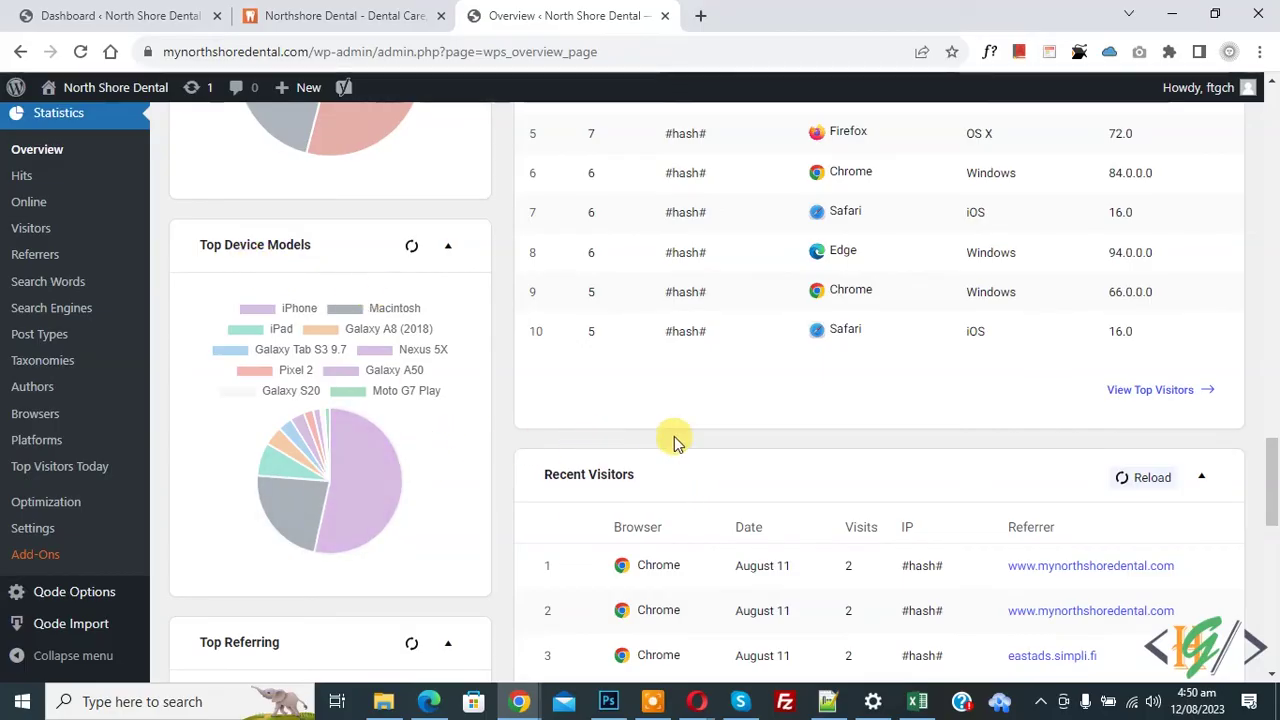
pyautogui.scroll(-2, 643, 346)
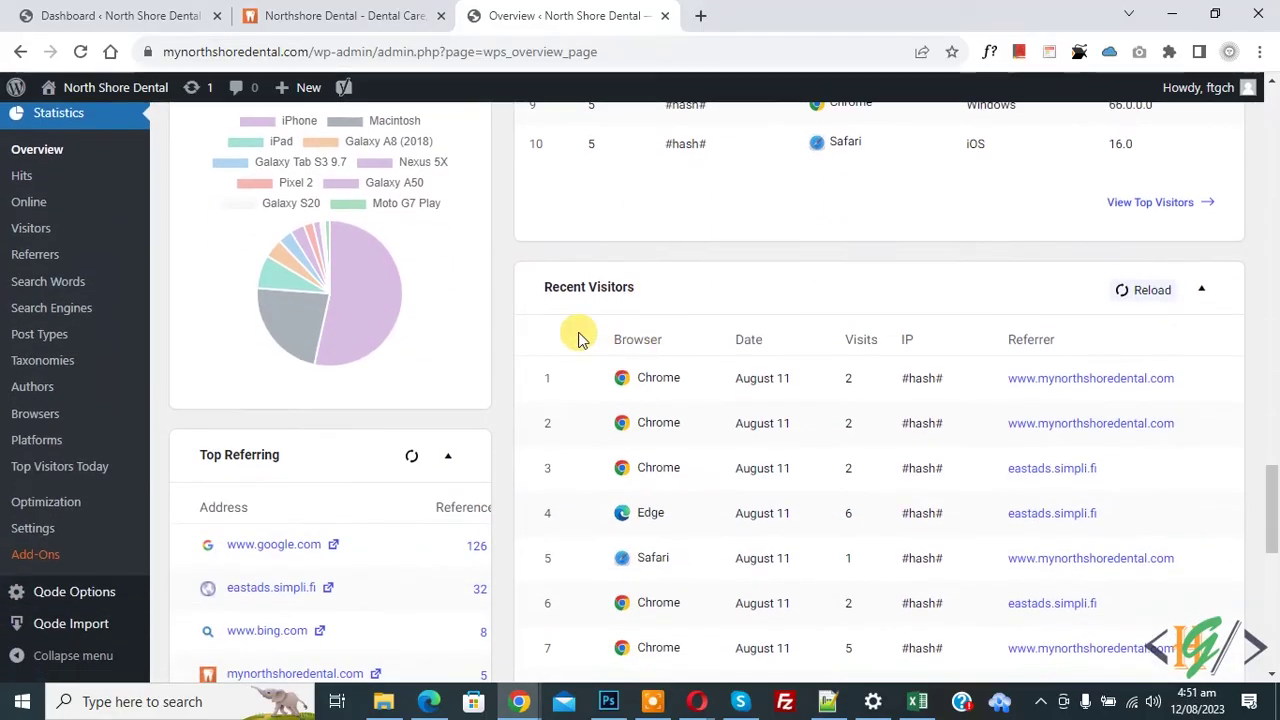
pyautogui.scroll(-2, 578, 340)
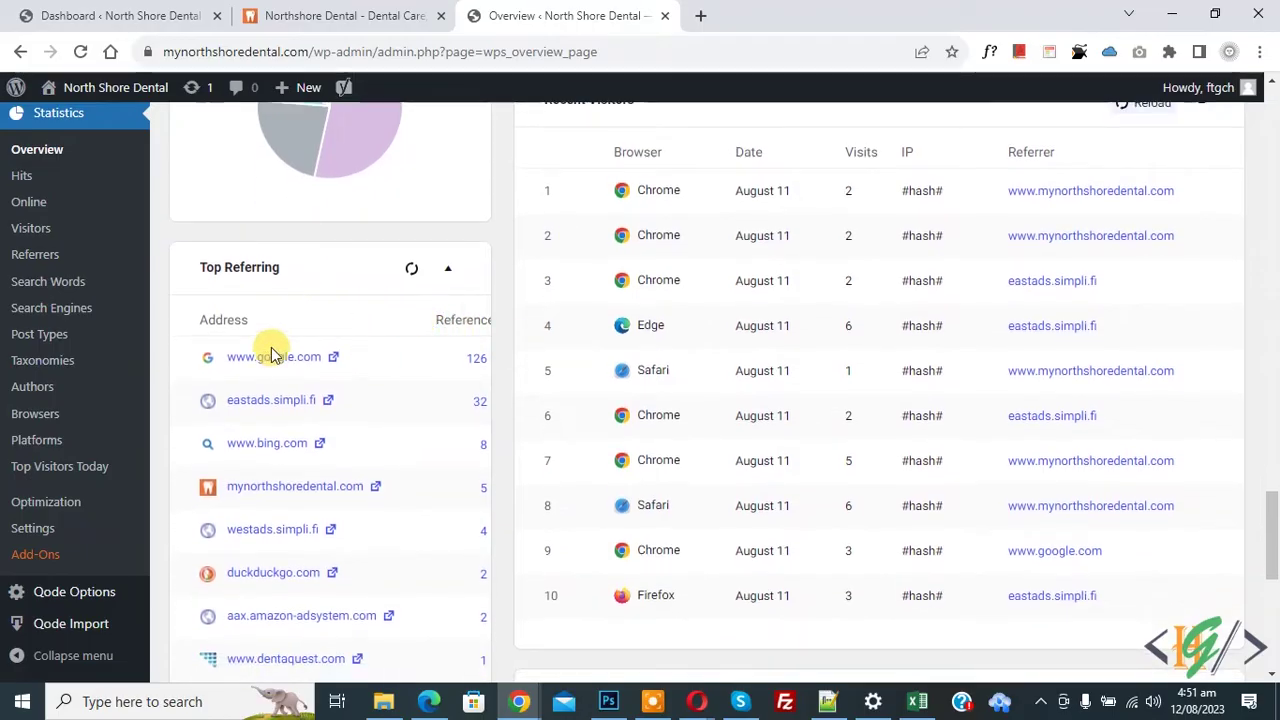
pyautogui.scroll(-4, 540, 420)
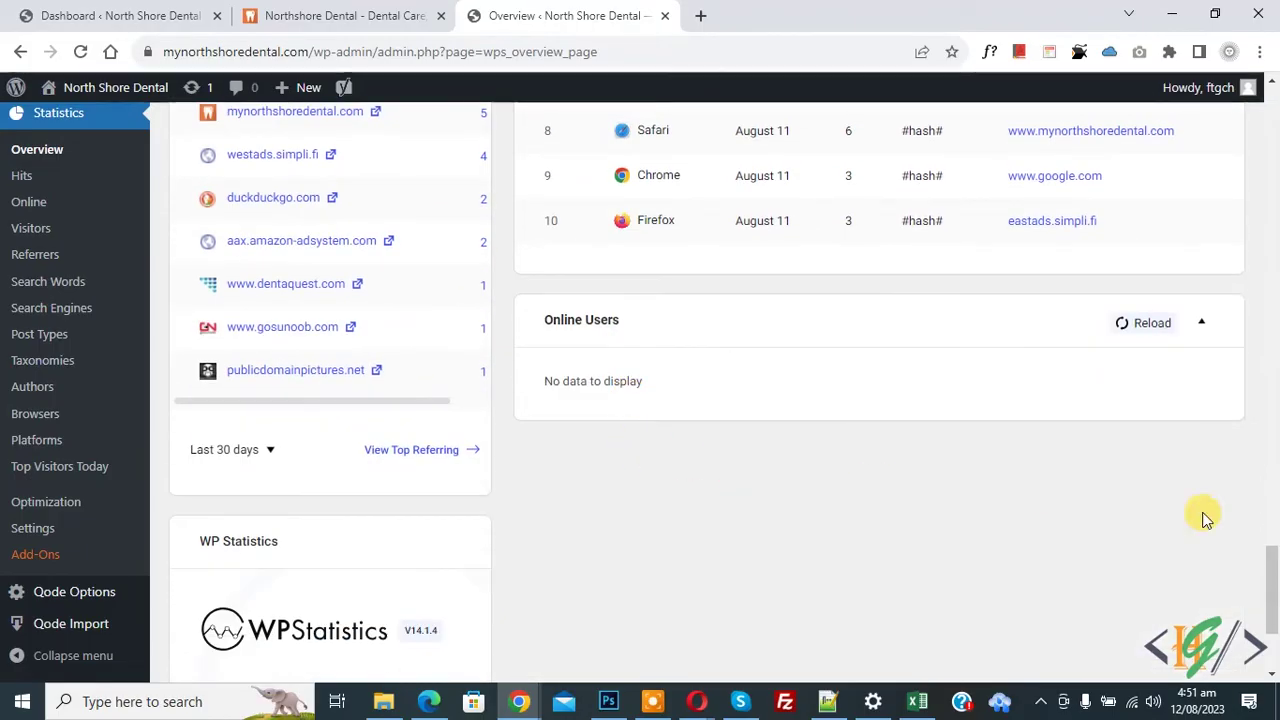
pyautogui.click(1272, 298)
pyautogui.click(1275, 120)
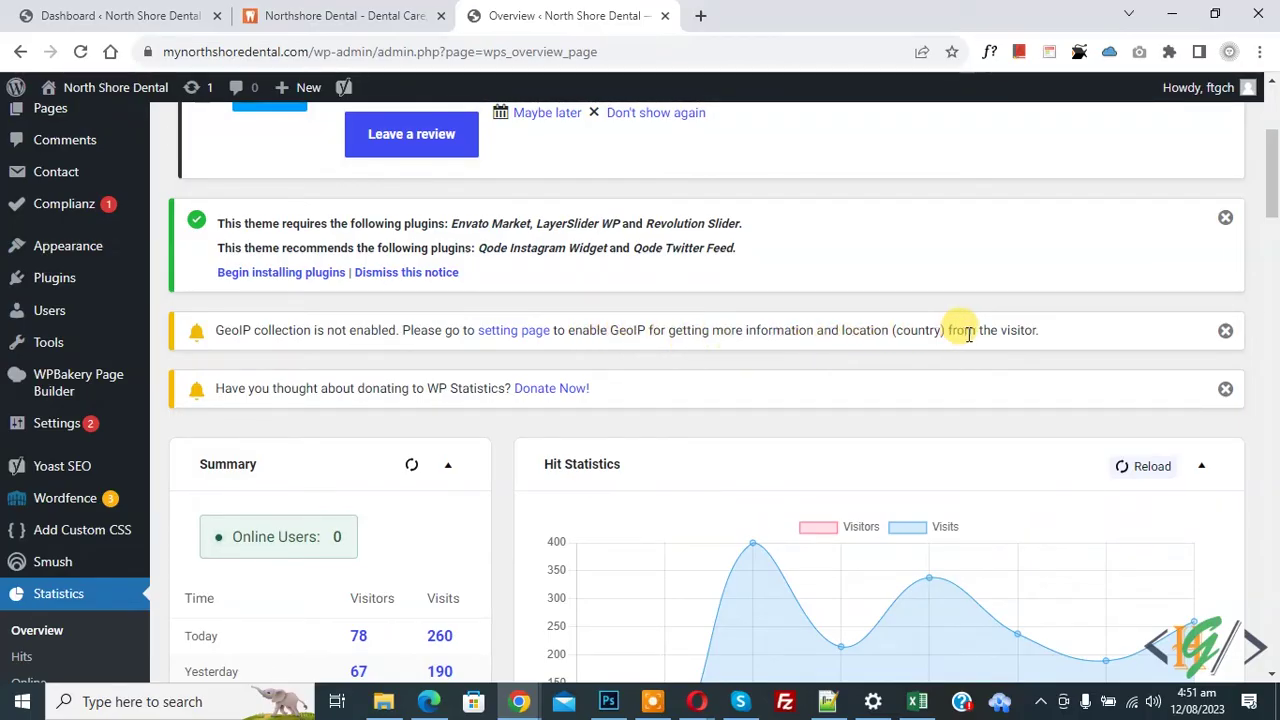
# Review the Externals tab's GeoIP Settings, confirming GeoIP collection and city lookup are off.
pyautogui.click(521, 342)
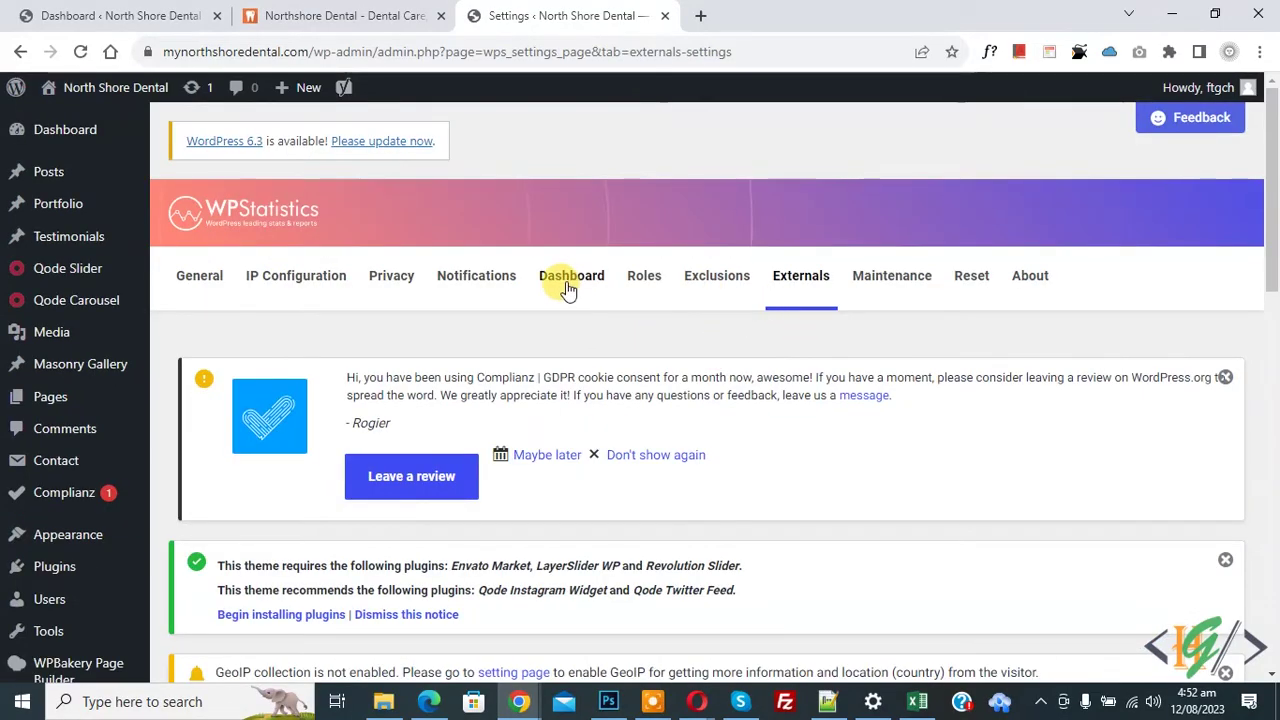
pyautogui.scroll(-5, 557, 277)
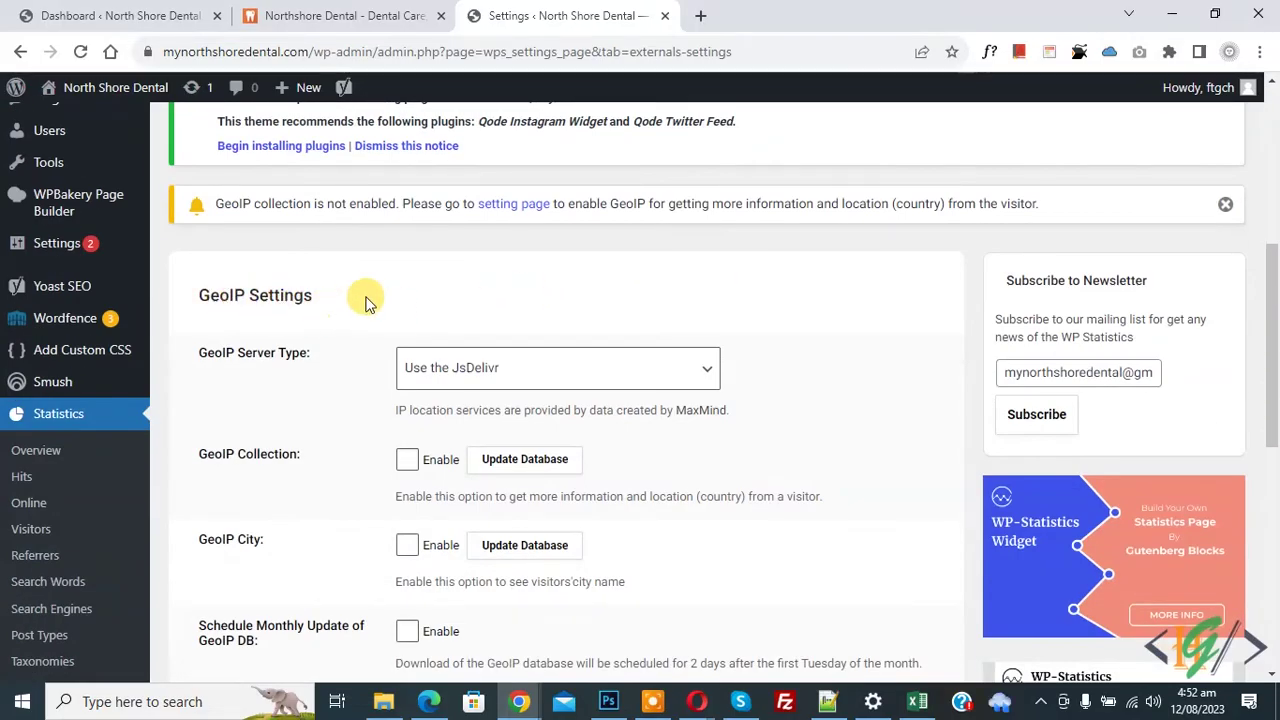
pyautogui.scroll(-1, 360, 297)
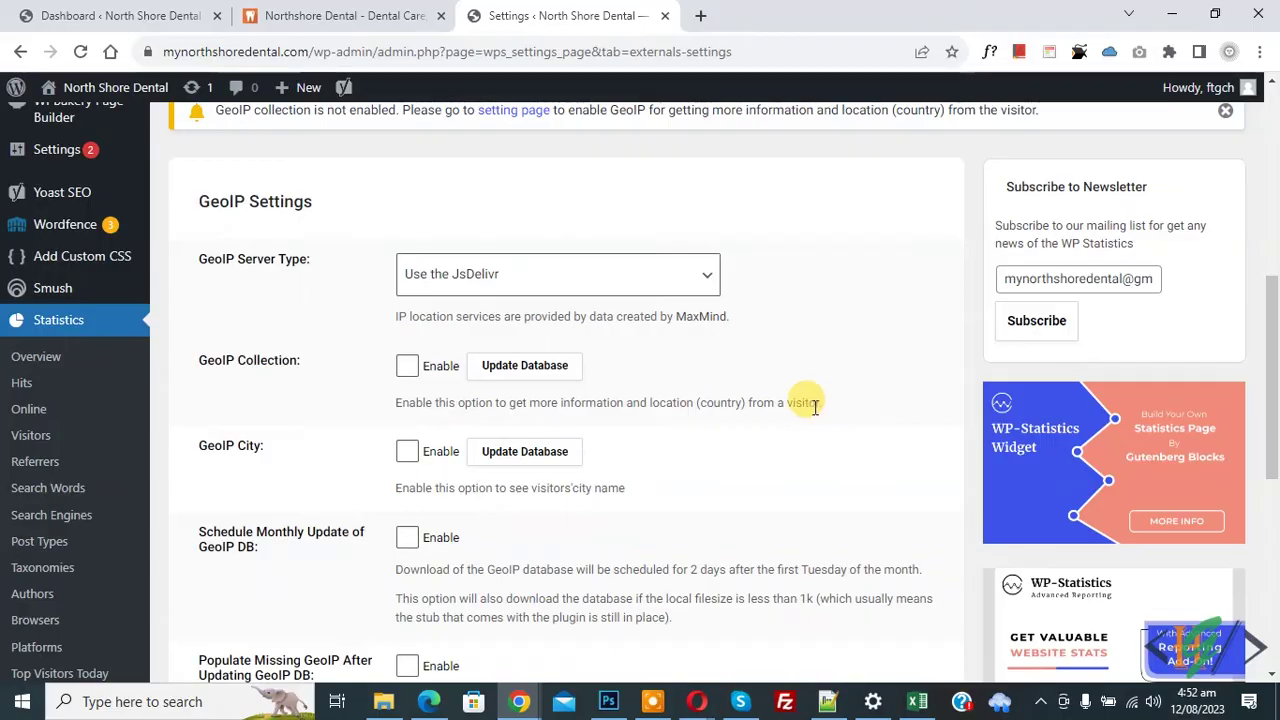
pyautogui.scroll(-1, 420, 365)
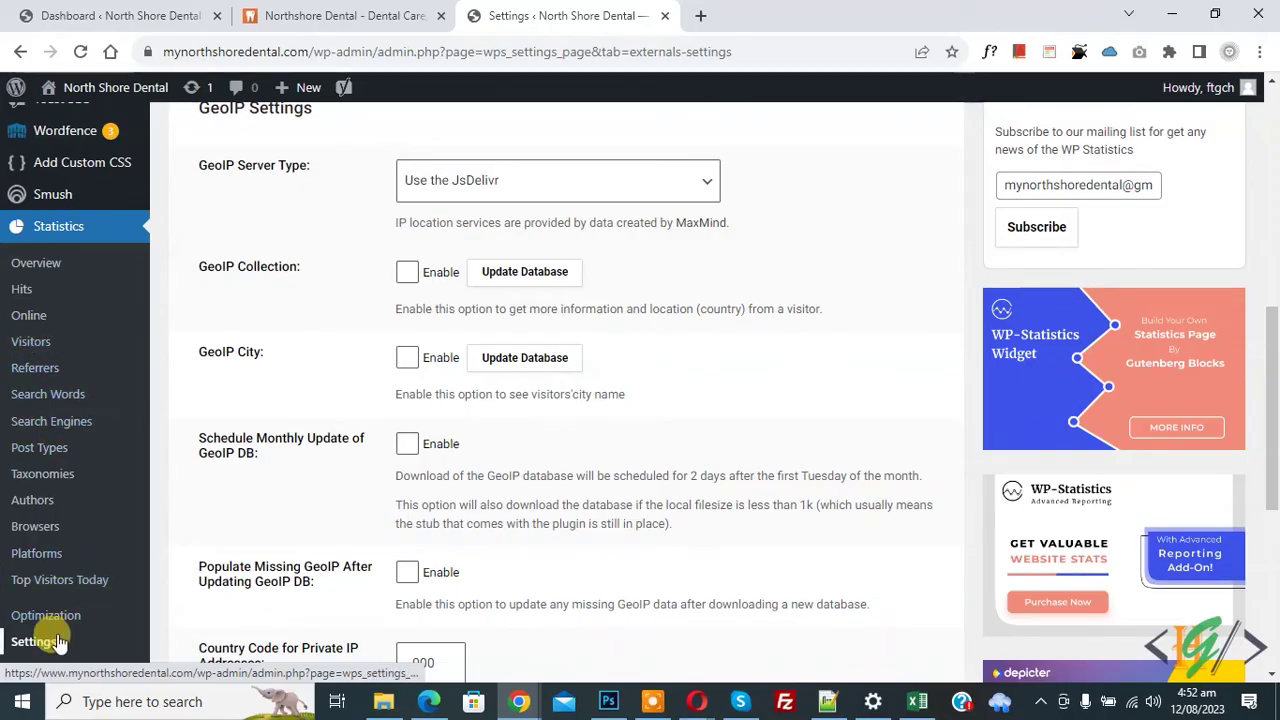
pyautogui.scroll(5, 320, 514)
pyautogui.scroll(1, 319, 514)
pyautogui.scroll(2, 310, 508)
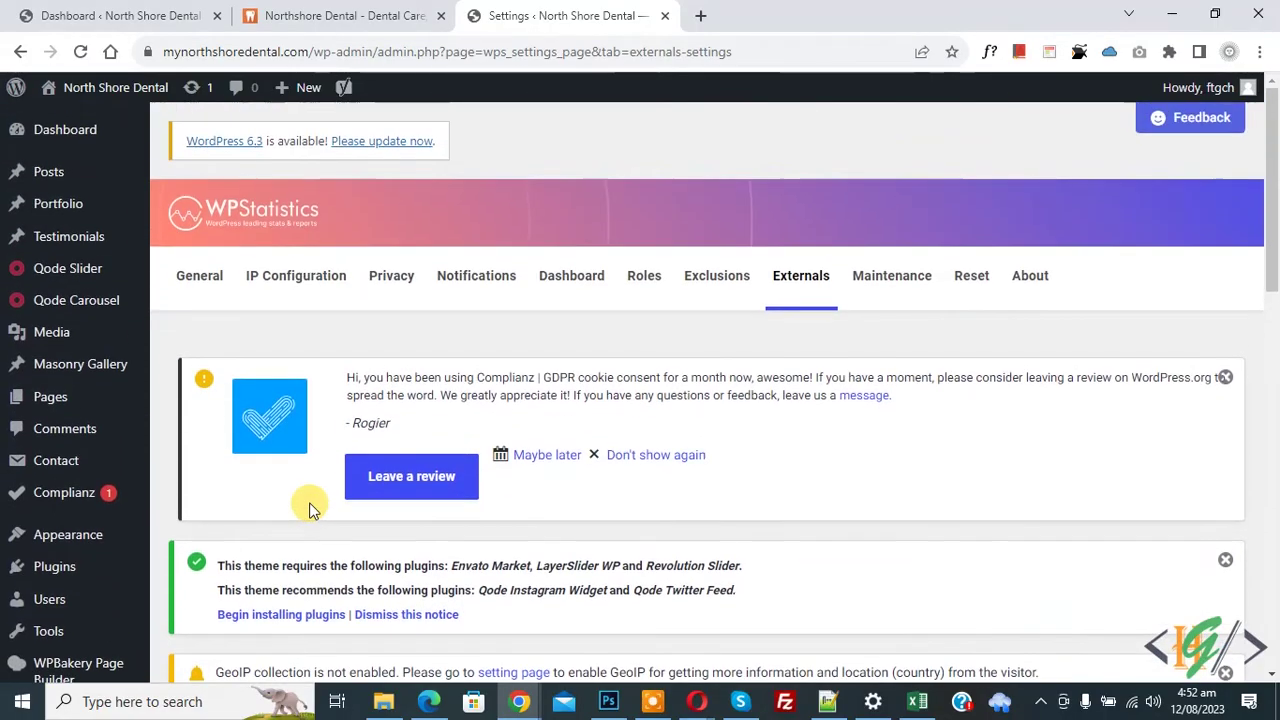
pyautogui.click(205, 288)
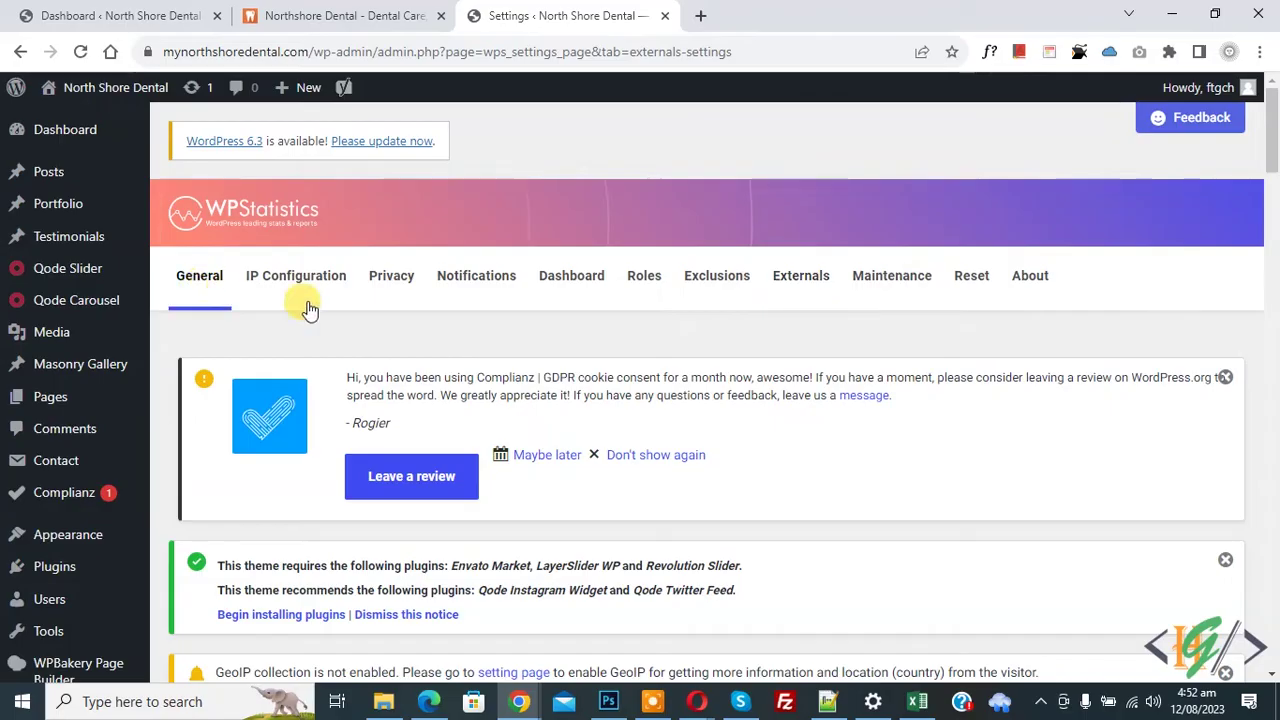
# Review the General tab's online users, Visits, Visitors, Pages and Posts tracking options.
pyautogui.scroll(-1, 445, 306)
pyautogui.scroll(-4, 448, 301)
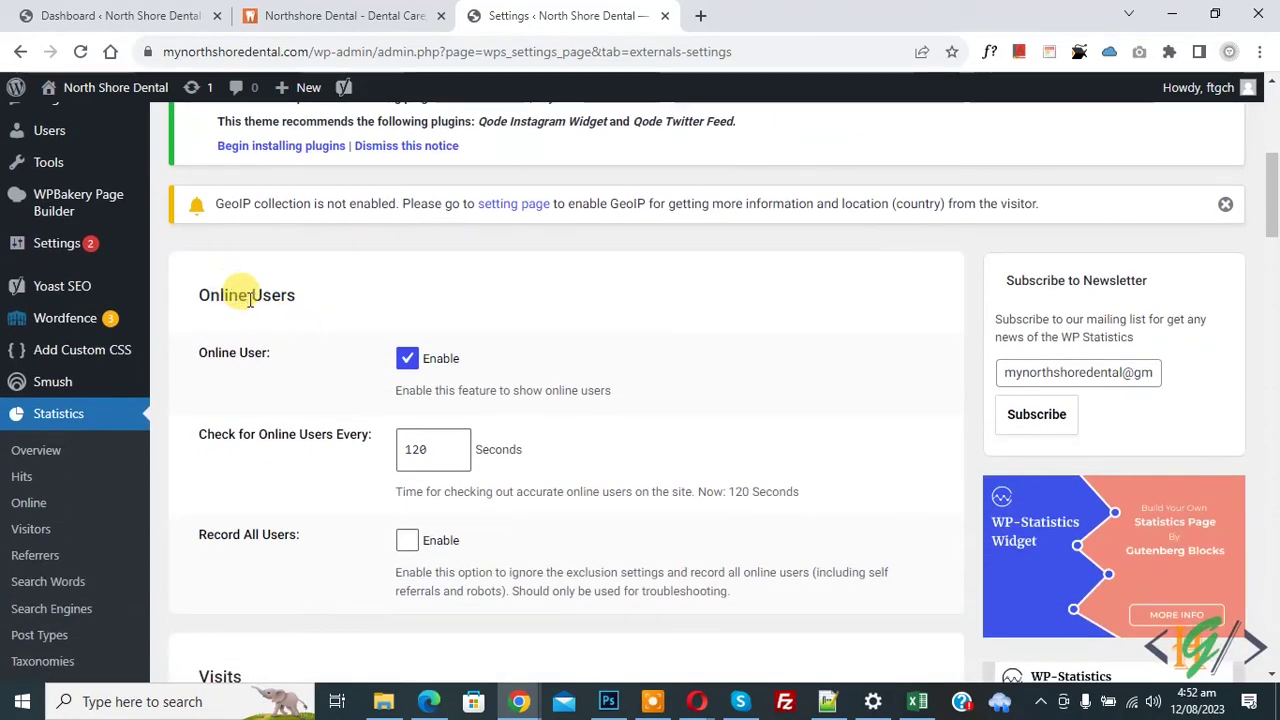
pyautogui.scroll(-2, 400, 360)
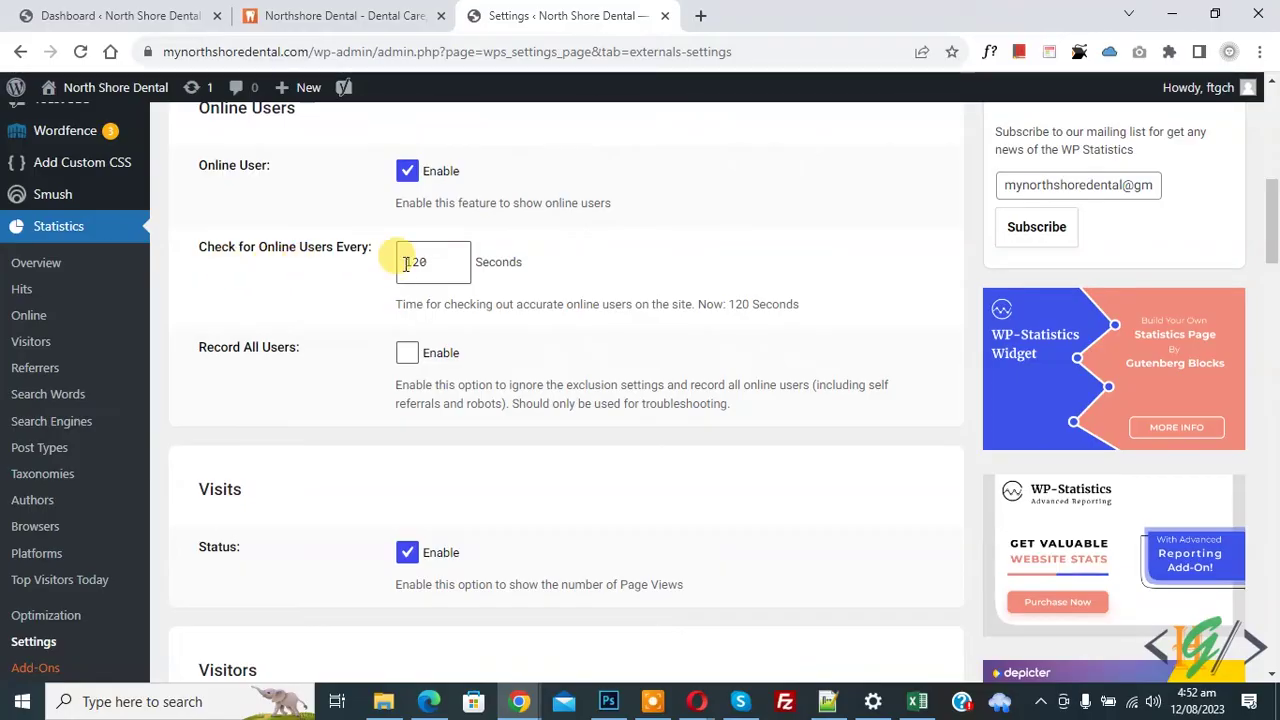
pyautogui.scroll(-2, 415, 262)
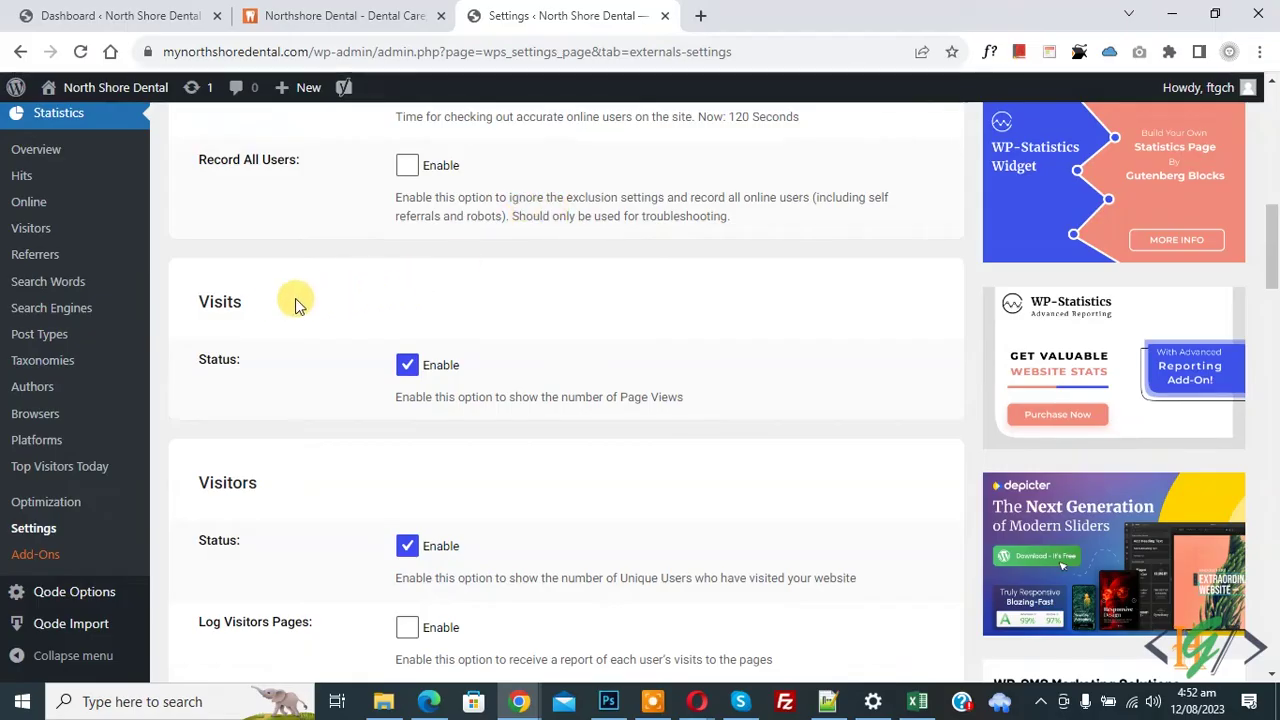
pyautogui.scroll(-2, 400, 340)
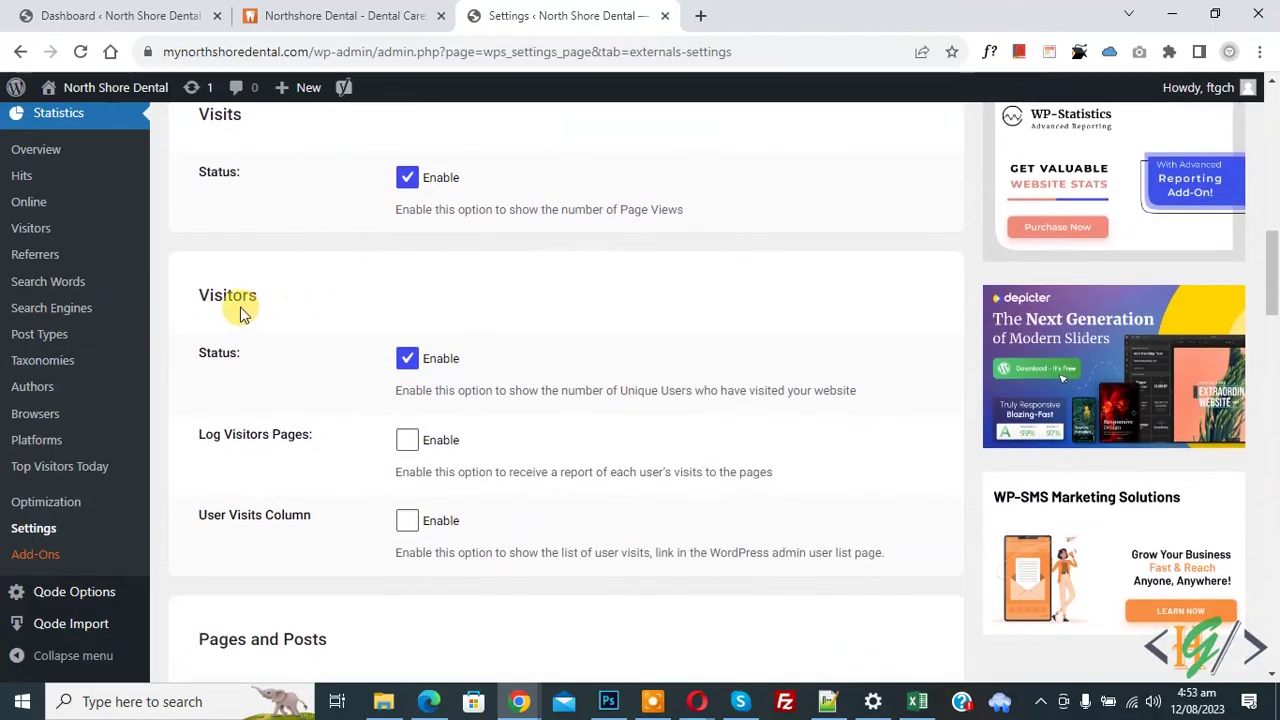
pyautogui.scroll(-2, 462, 370)
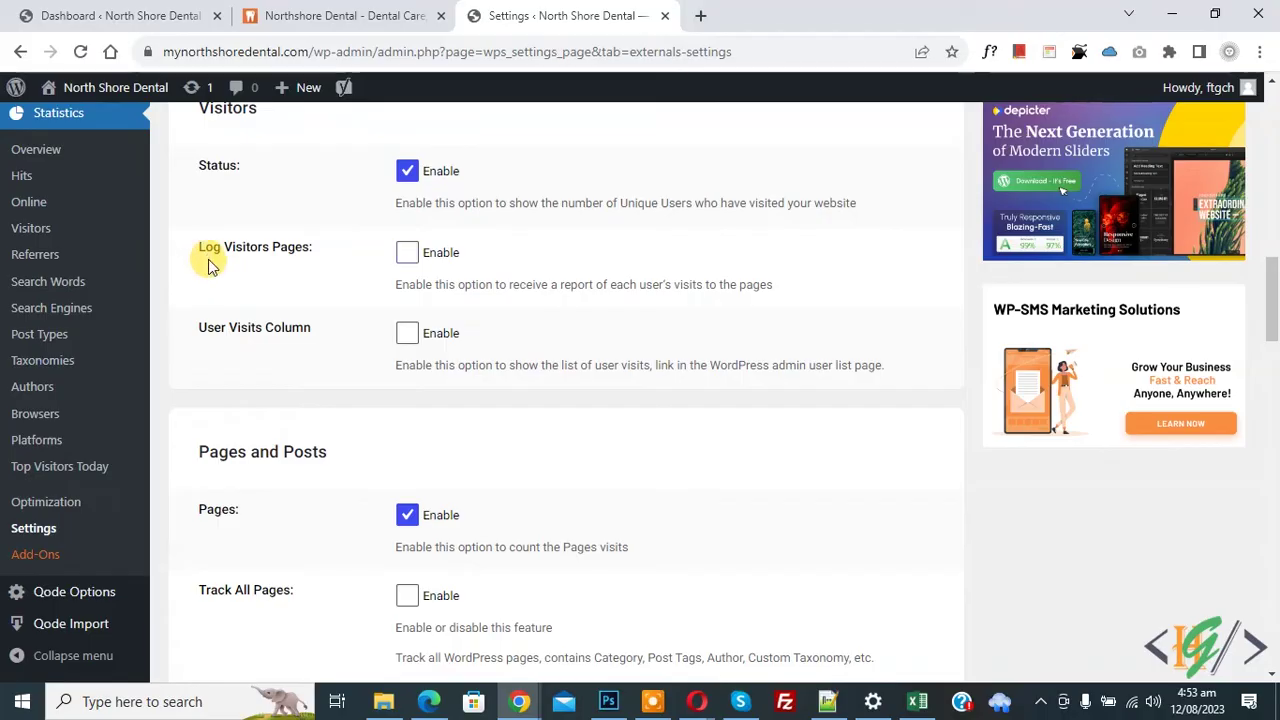
pyautogui.scroll(-1, 320, 300)
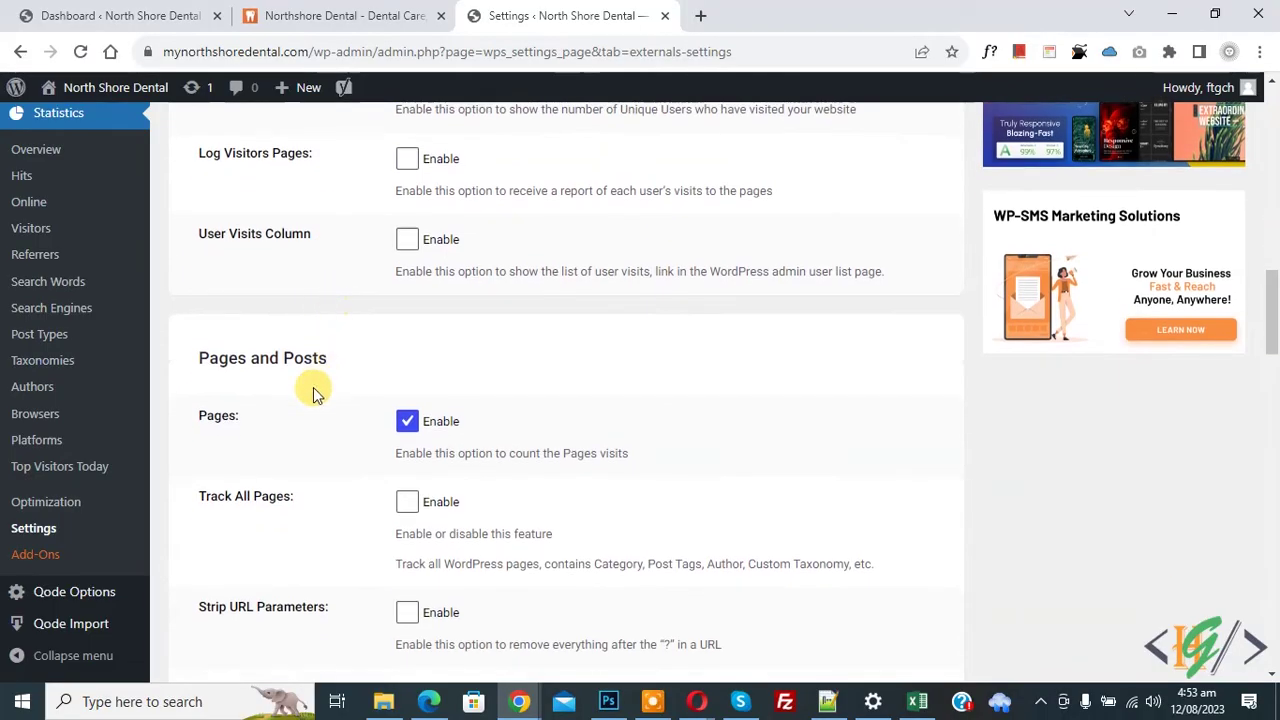
pyautogui.scroll(-1, 311, 390)
pyautogui.scroll(-1, 294, 371)
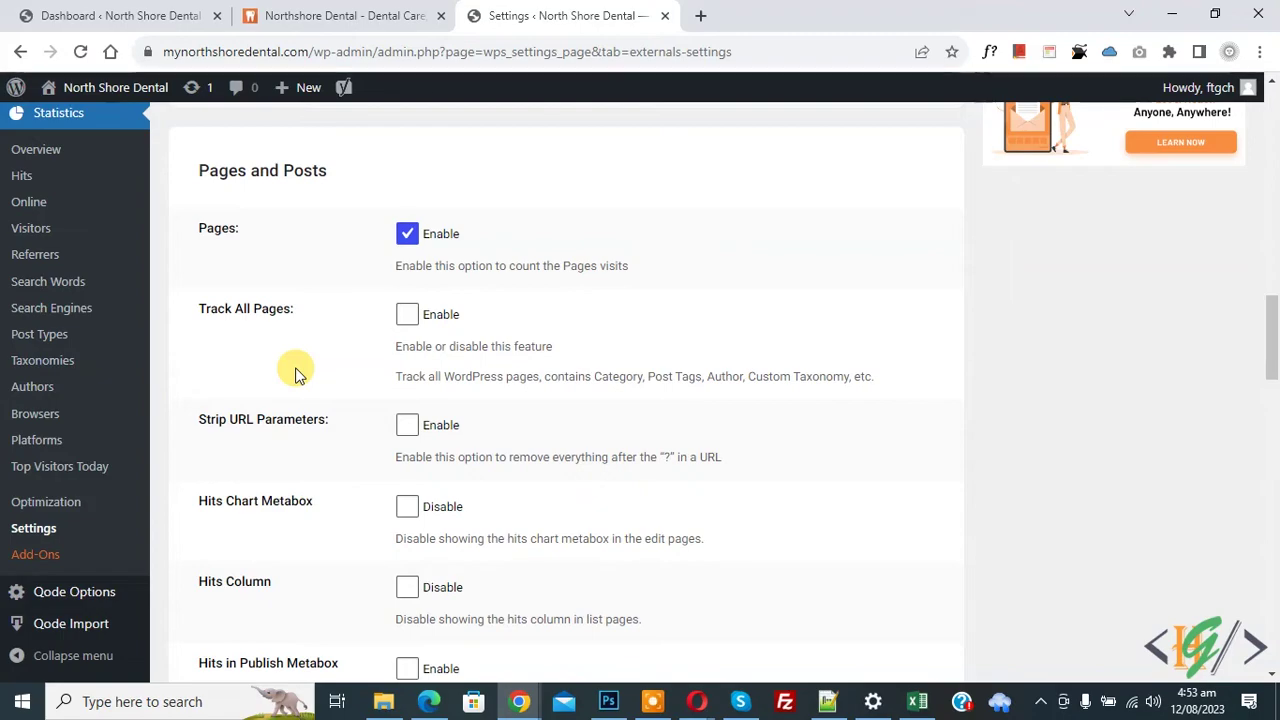
# Return to the top of the settings and switch to the Privacy tab.
pyautogui.scroll(4, 295, 372)
pyautogui.scroll(5, 295, 372)
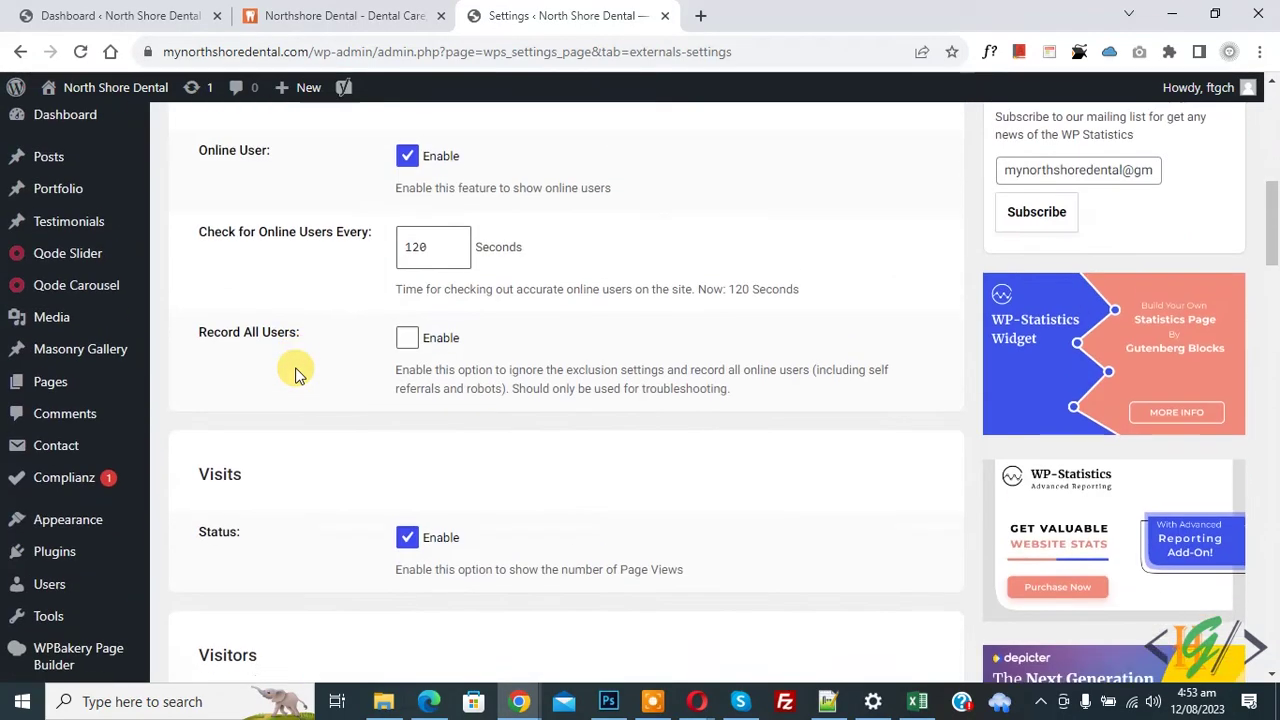
pyautogui.scroll(5, 295, 372)
pyautogui.scroll(2, 295, 372)
pyautogui.scroll(2, 295, 374)
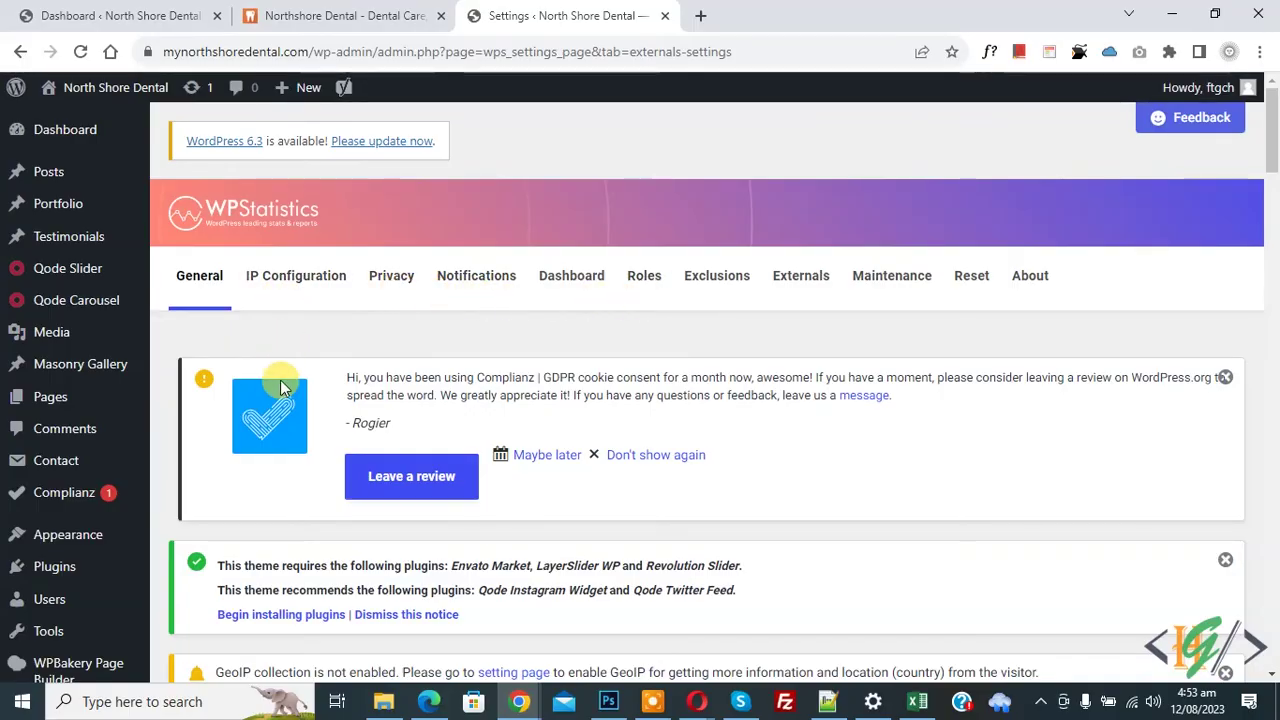
pyautogui.click(387, 285)
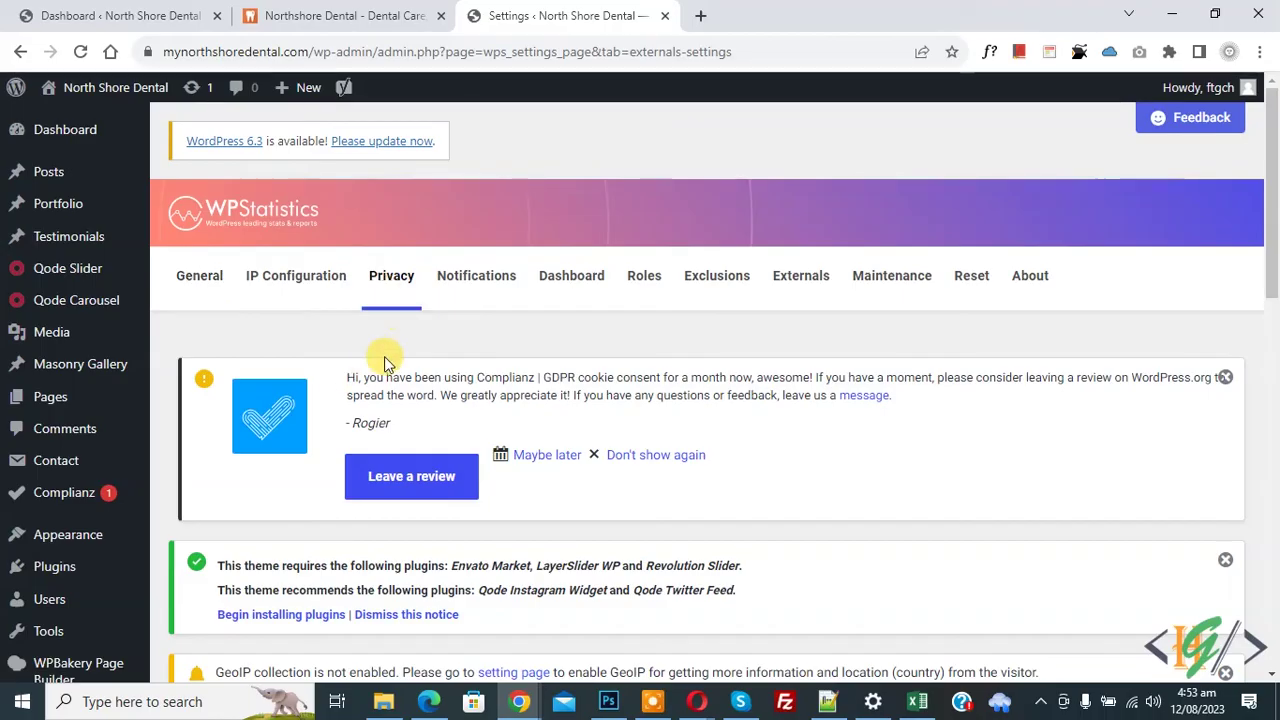
# Confirm IP anonymization and hashing are enabled, then open Statistics Overview in a new tab.
pyautogui.scroll(-4, 390, 345)
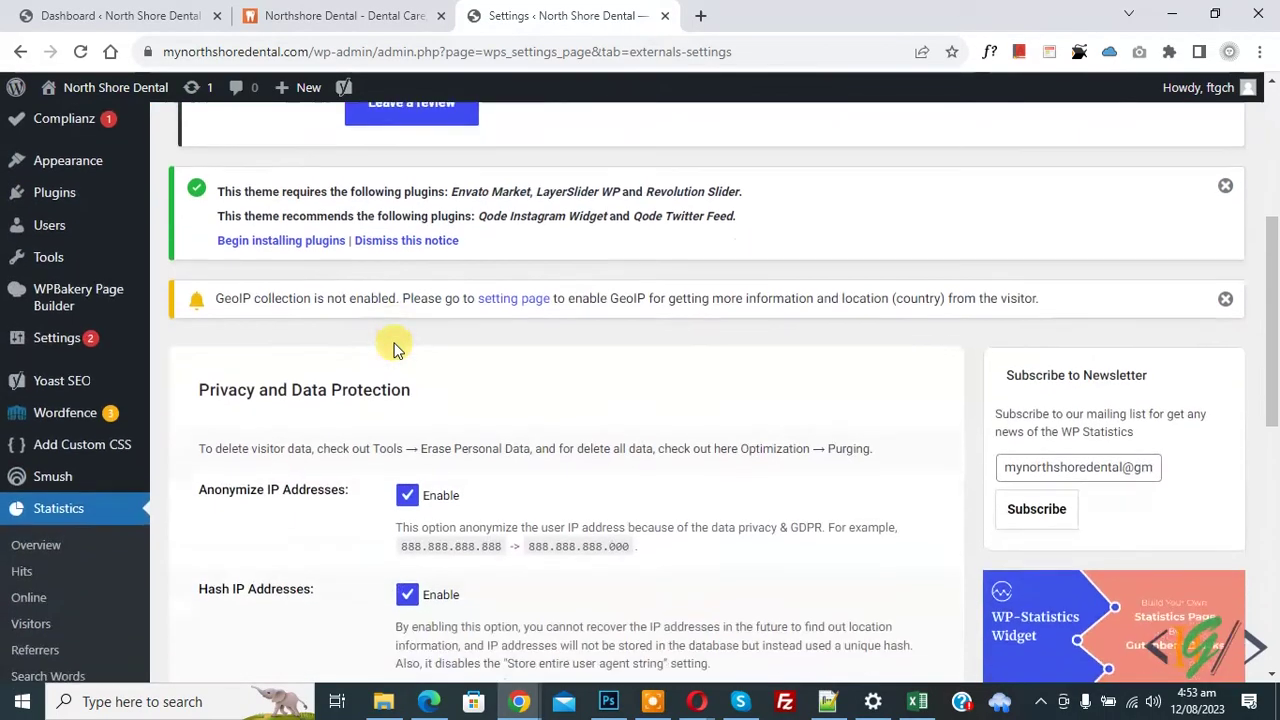
pyautogui.scroll(1, 375, 340)
pyautogui.scroll(-1, 355, 350)
pyautogui.scroll(-1, 335, 365)
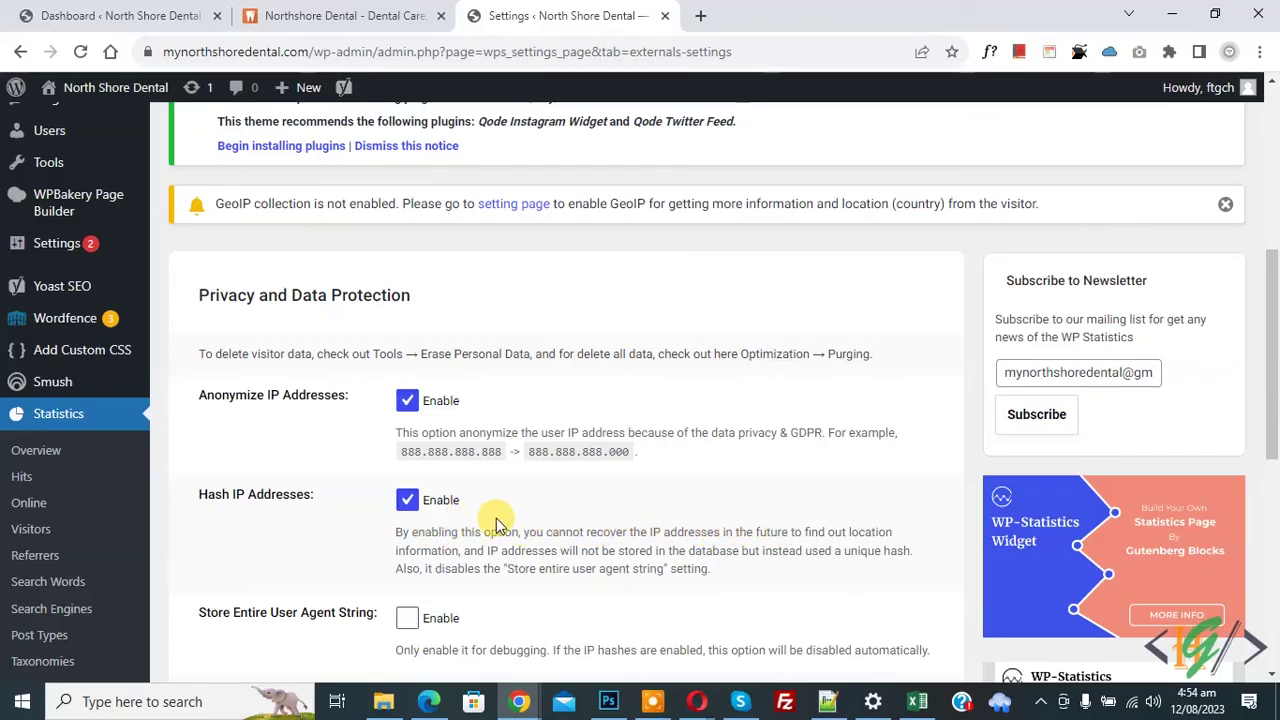
pyautogui.rightClick(62, 452)
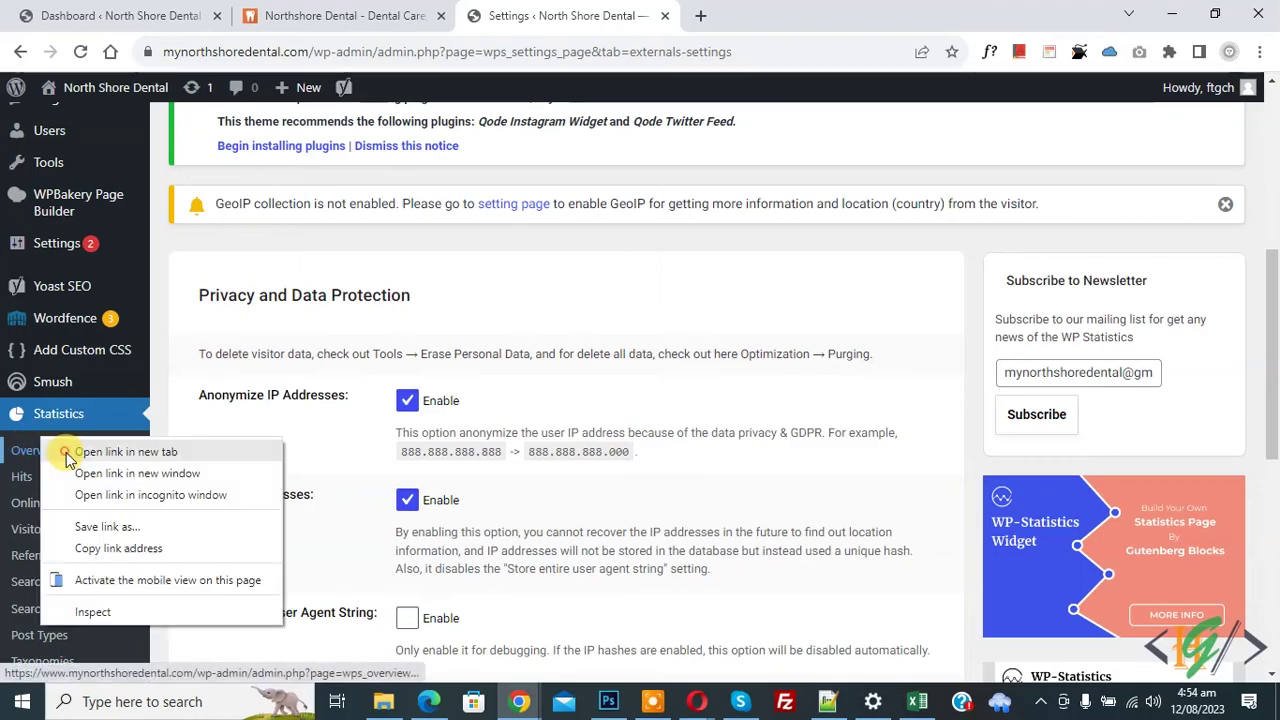
pyautogui.click(130, 463)
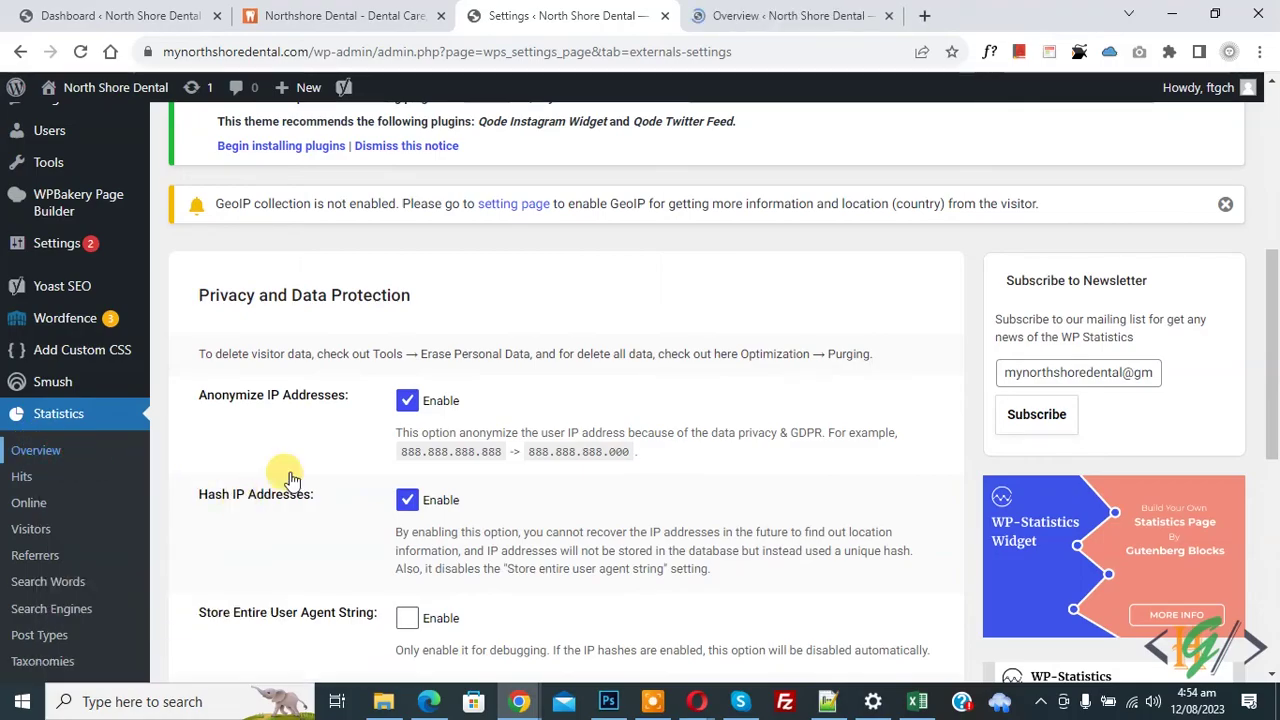
# In the new Overview tab, find Top Visitors and select the hashed #hash# IP.
pyautogui.click(780, 15)
pyautogui.scroll(-5, 666, 215)
pyautogui.scroll(-3, 666, 216)
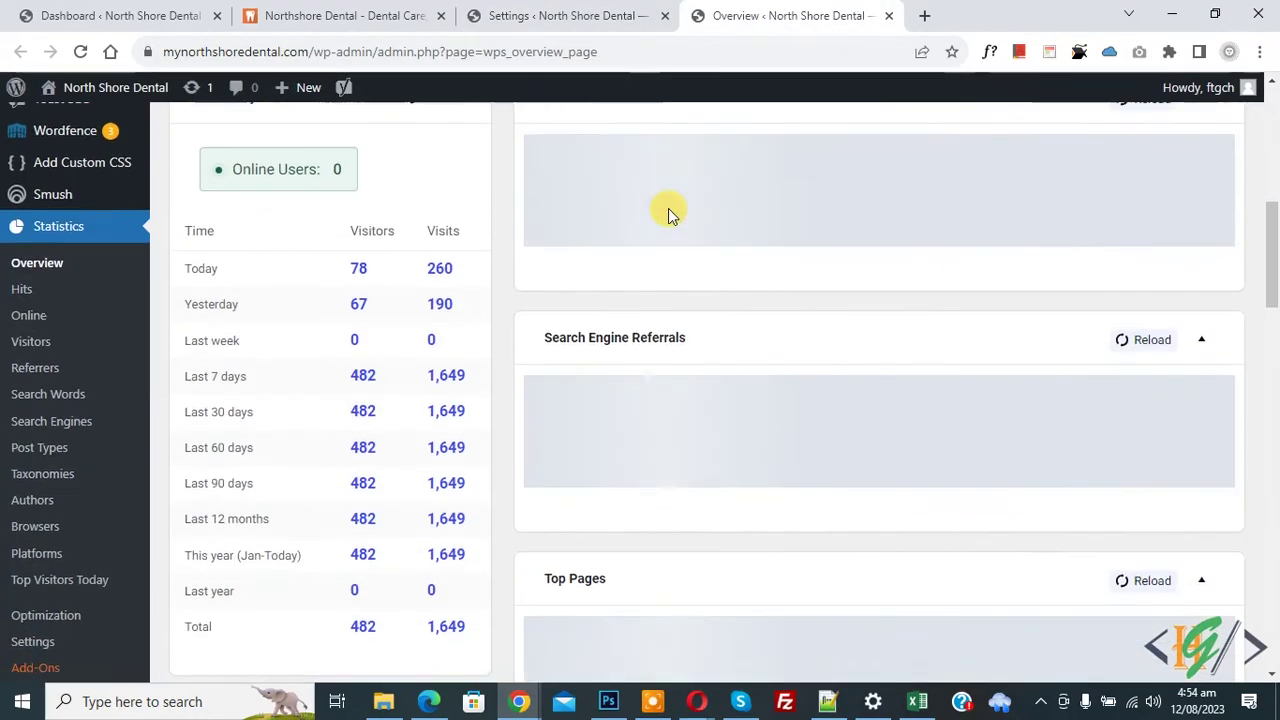
pyautogui.scroll(-5, 668, 210)
pyautogui.scroll(-3, 670, 210)
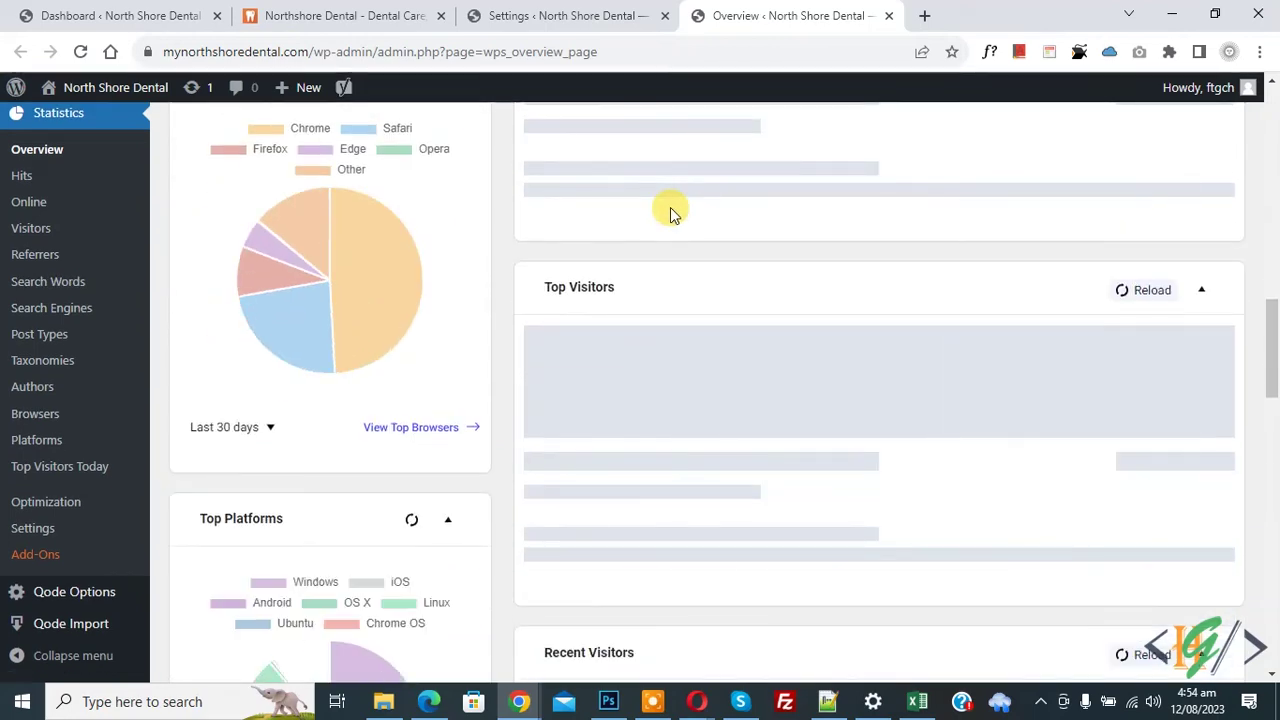
pyautogui.scroll(-2, 672, 320)
pyautogui.scroll(-4, 670, 320)
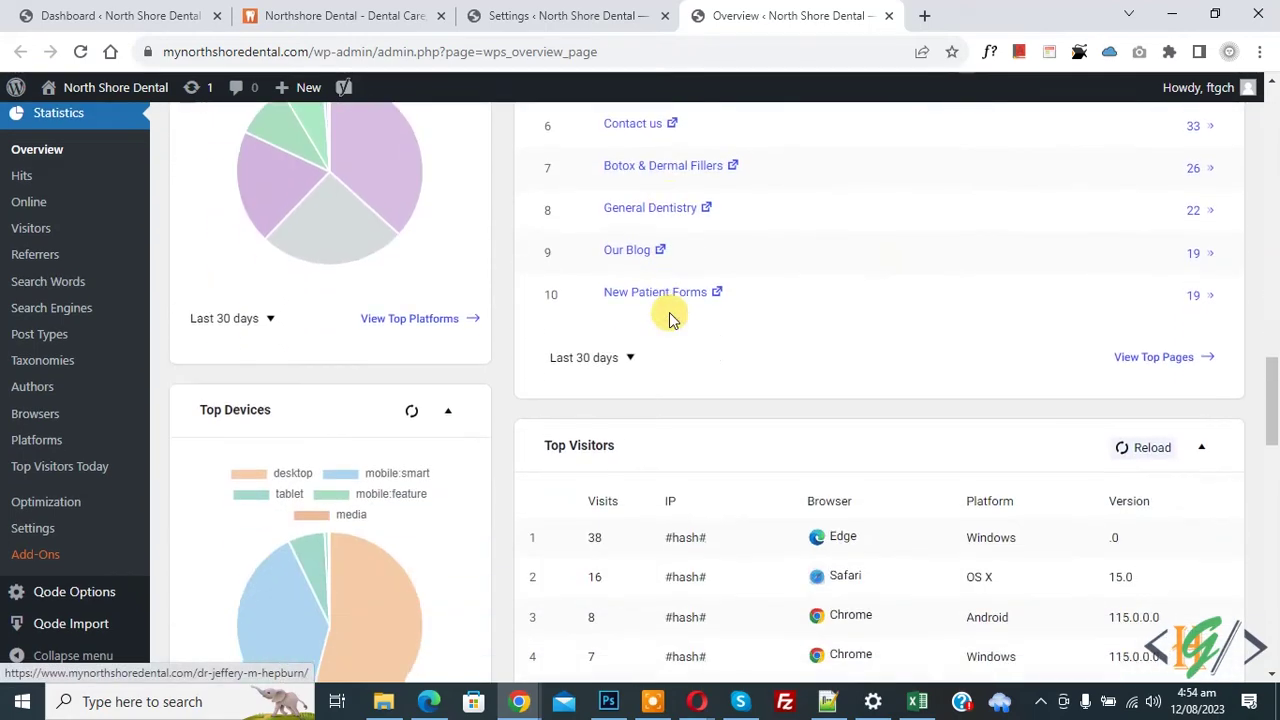
pyautogui.scroll(-2, 671, 314)
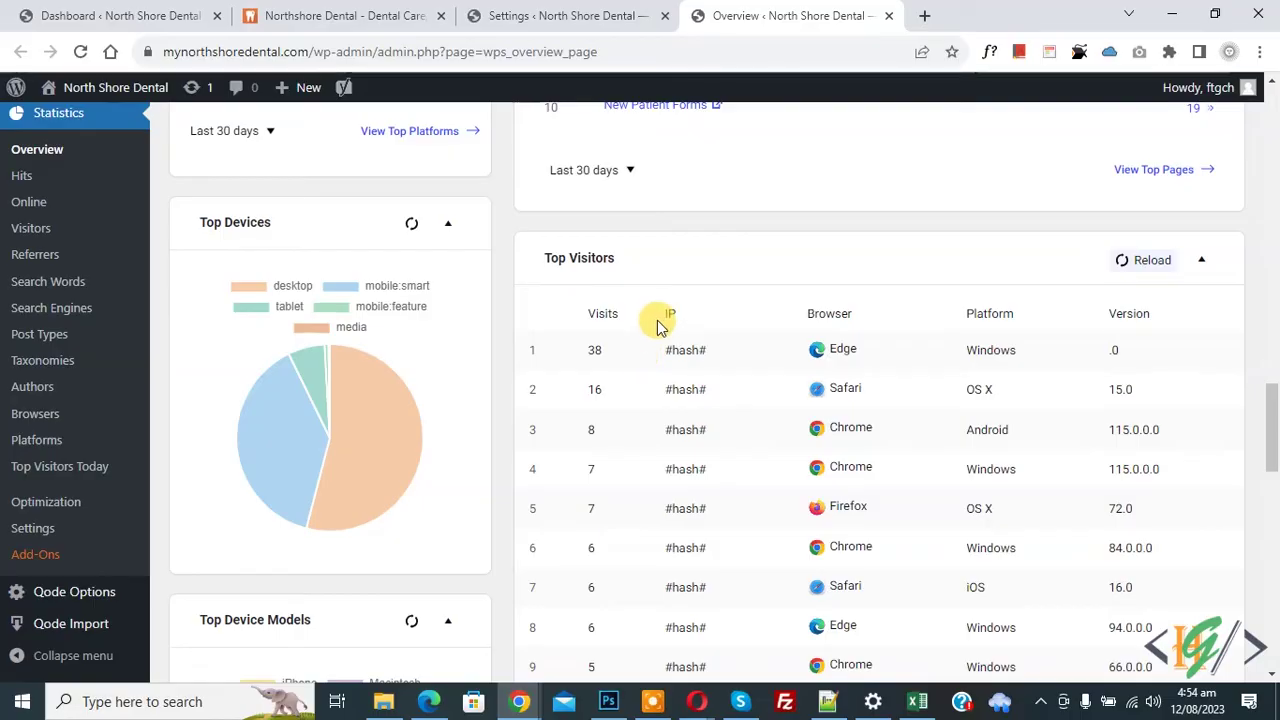
pyautogui.moveTo(660, 350); pyautogui.dragTo(712, 358)
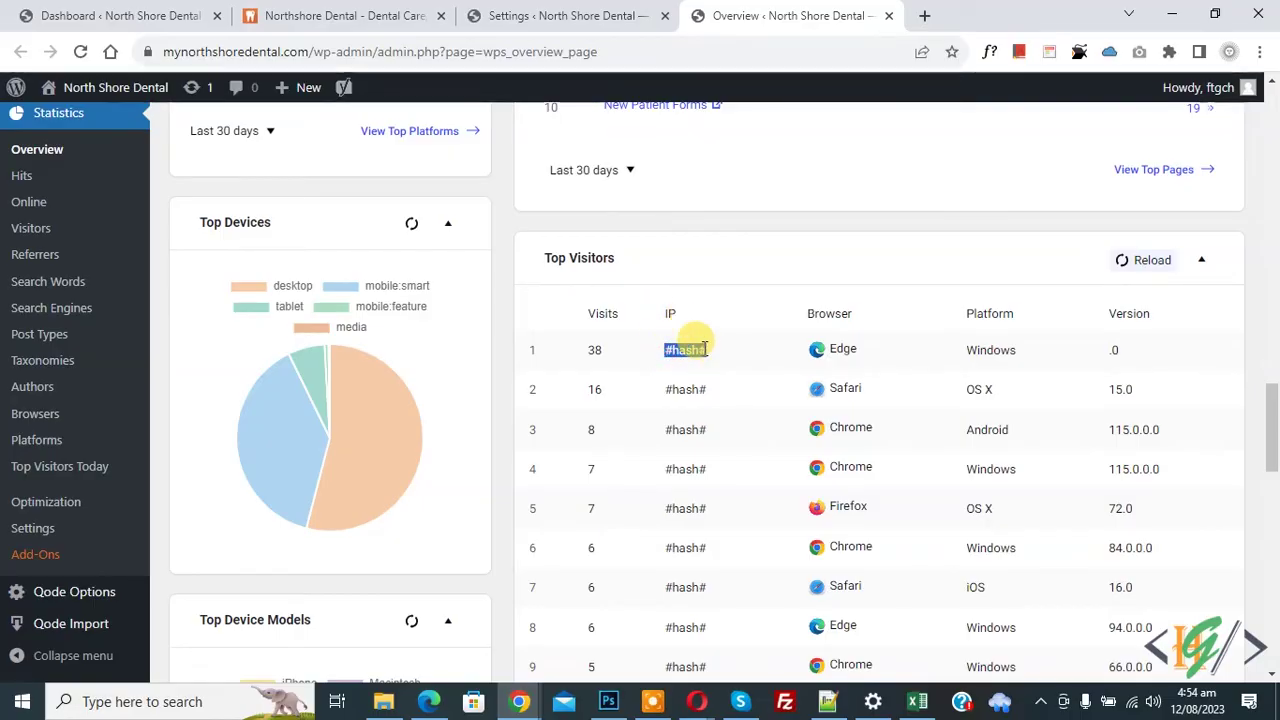
# Back in Settings, check the Roles tab: view and manage statistics both require manage_options.
pyautogui.click(567, 15)
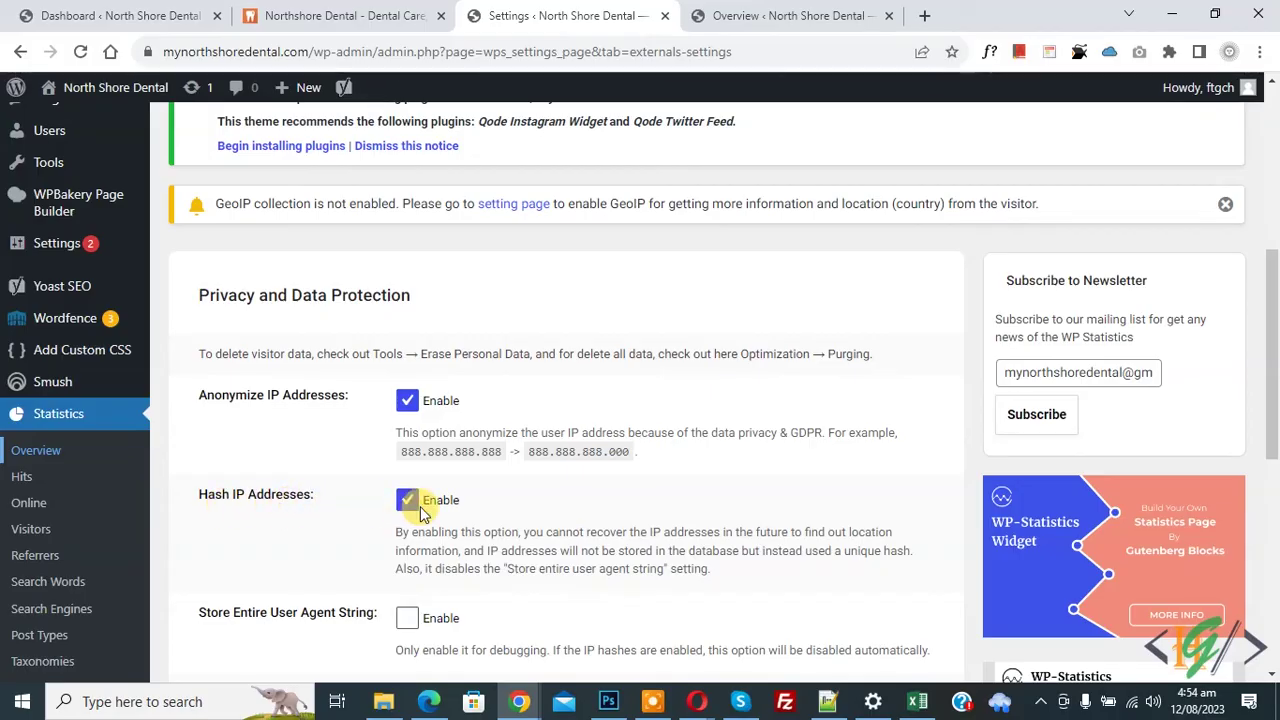
pyautogui.scroll(5, 432, 432)
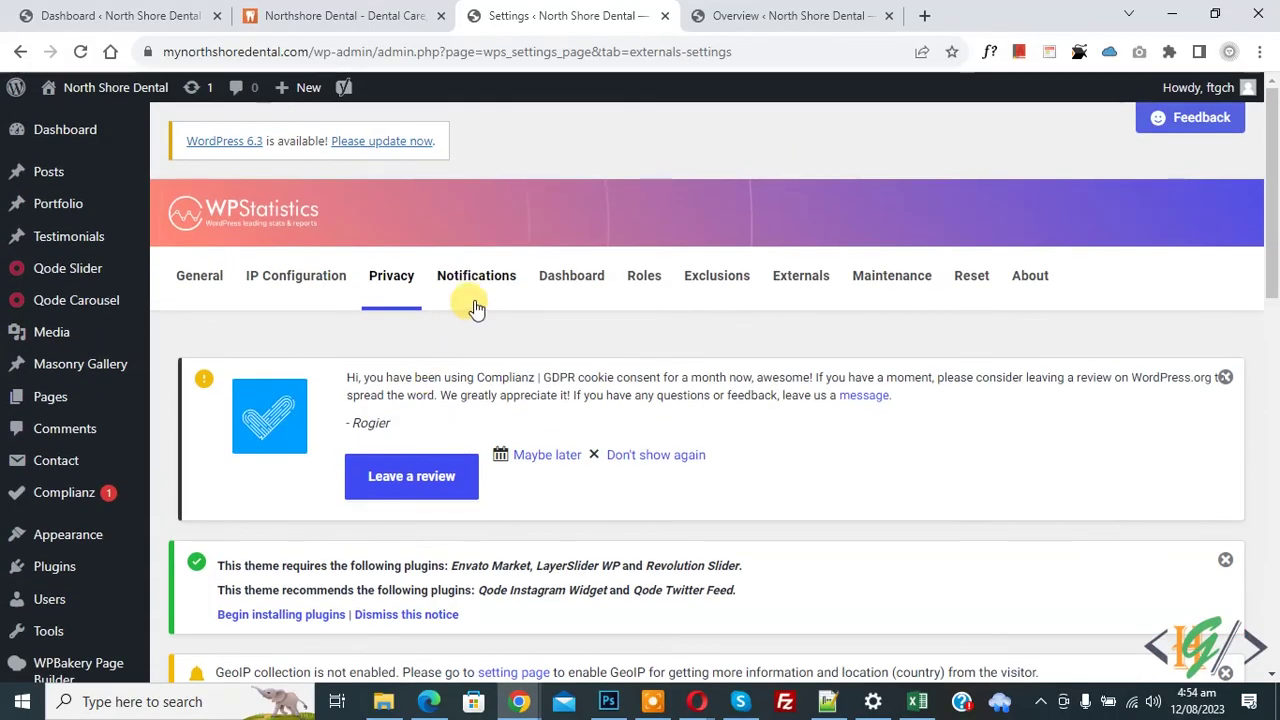
pyautogui.click(643, 283)
pyautogui.scroll(-3, 492, 328)
pyautogui.scroll(-3, 492, 328)
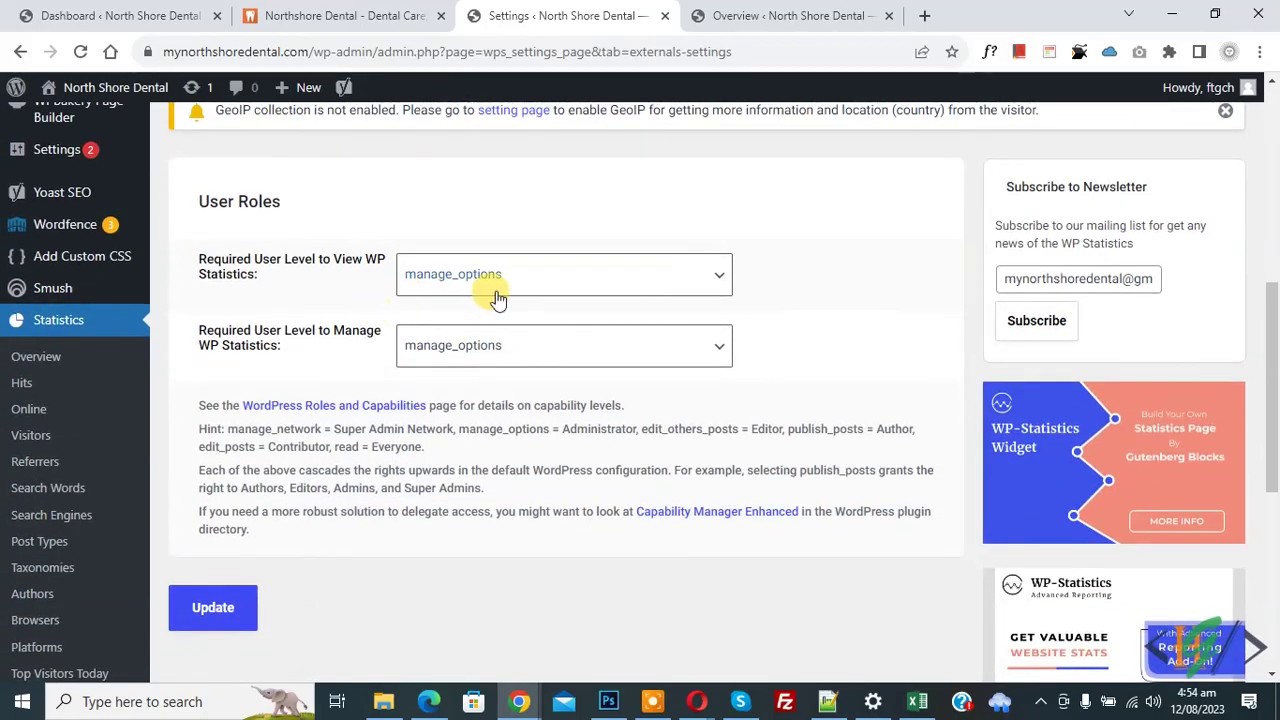
pyautogui.scroll(3, 491, 289)
pyautogui.scroll(-2, 420, 310)
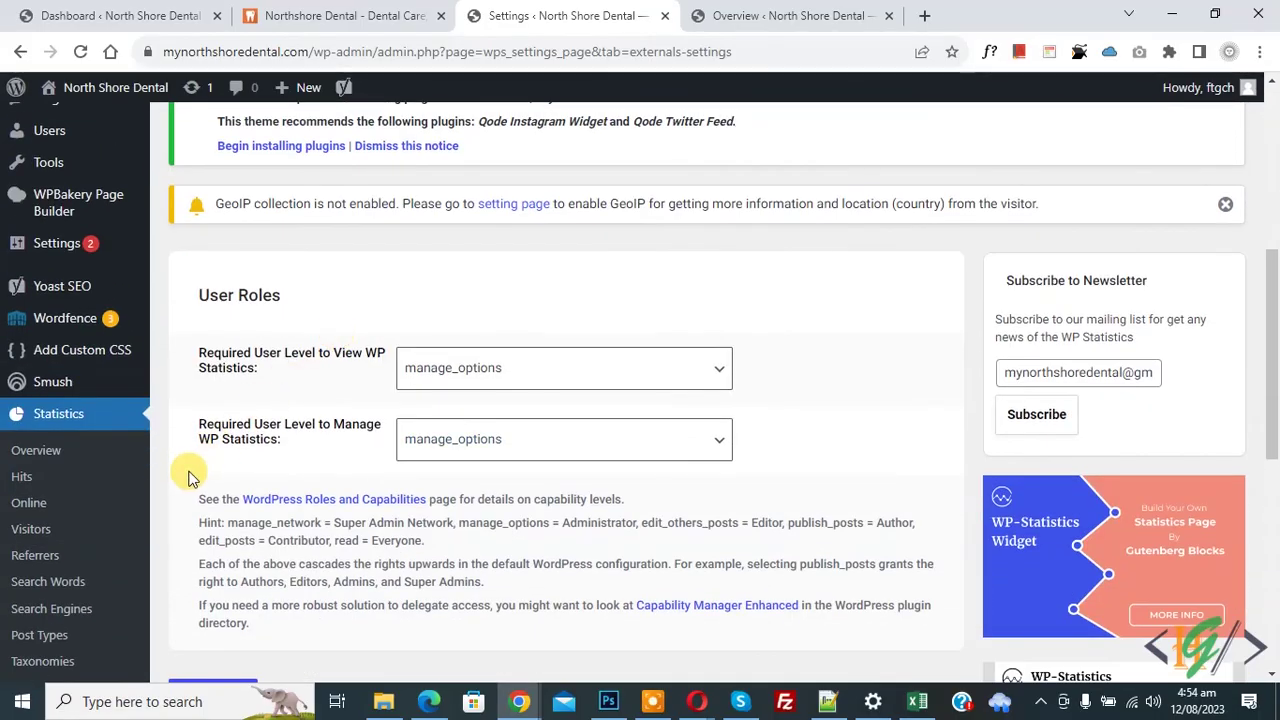
# Check Hits totals of 1,649 visits and 482 visitors, then view Overview's Top Pages.
pyautogui.click(22, 477)
pyautogui.scroll(-1, 534, 255)
pyautogui.scroll(-2, 534, 252)
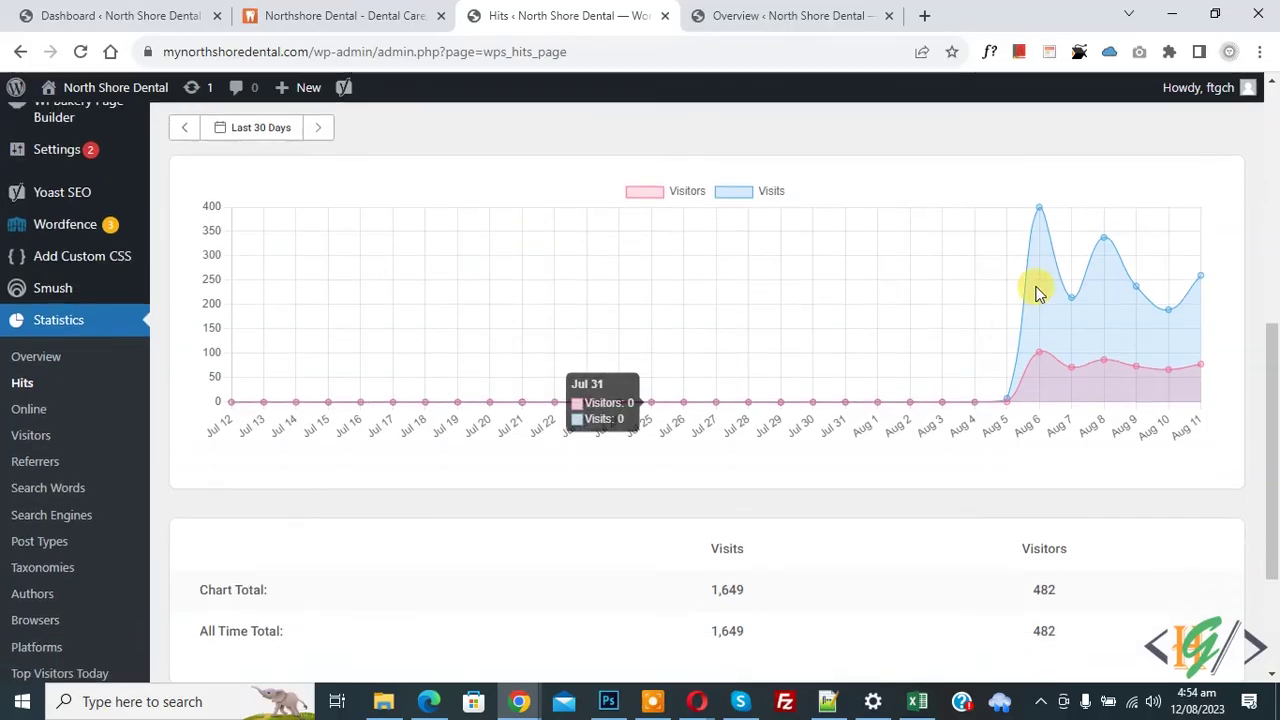
pyautogui.scroll(-3, 808, 343)
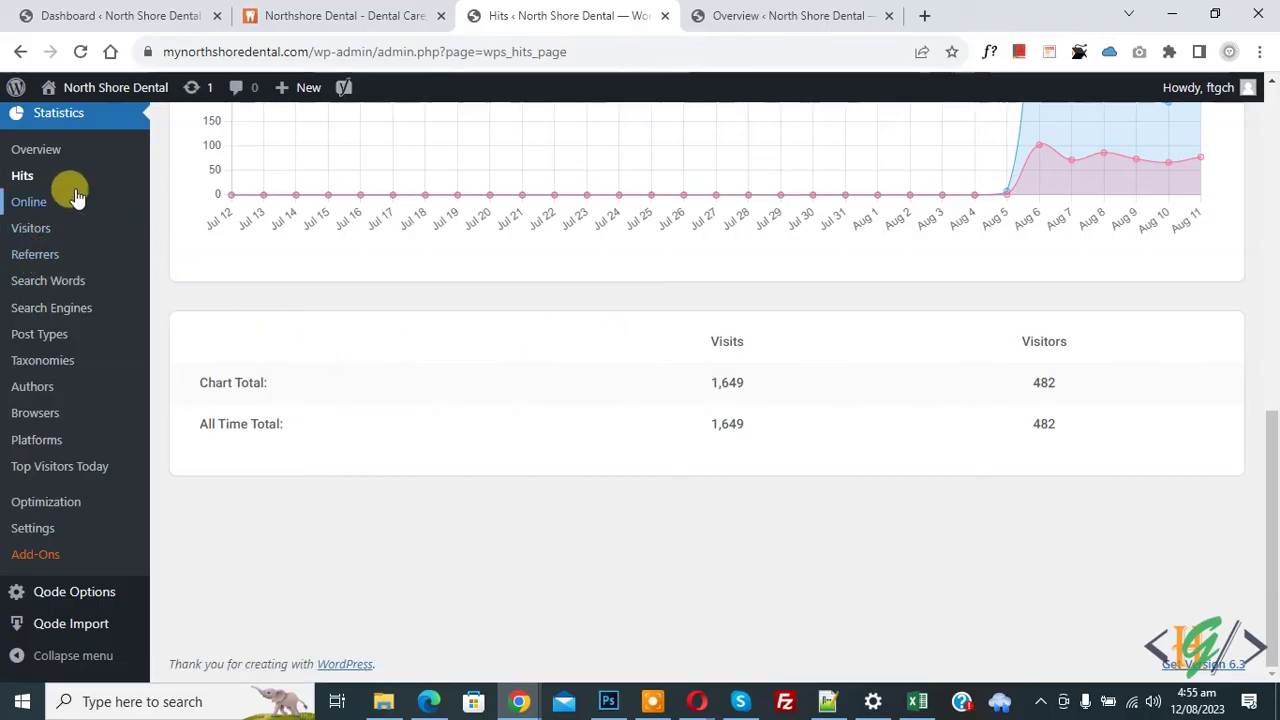
pyautogui.click(41, 153)
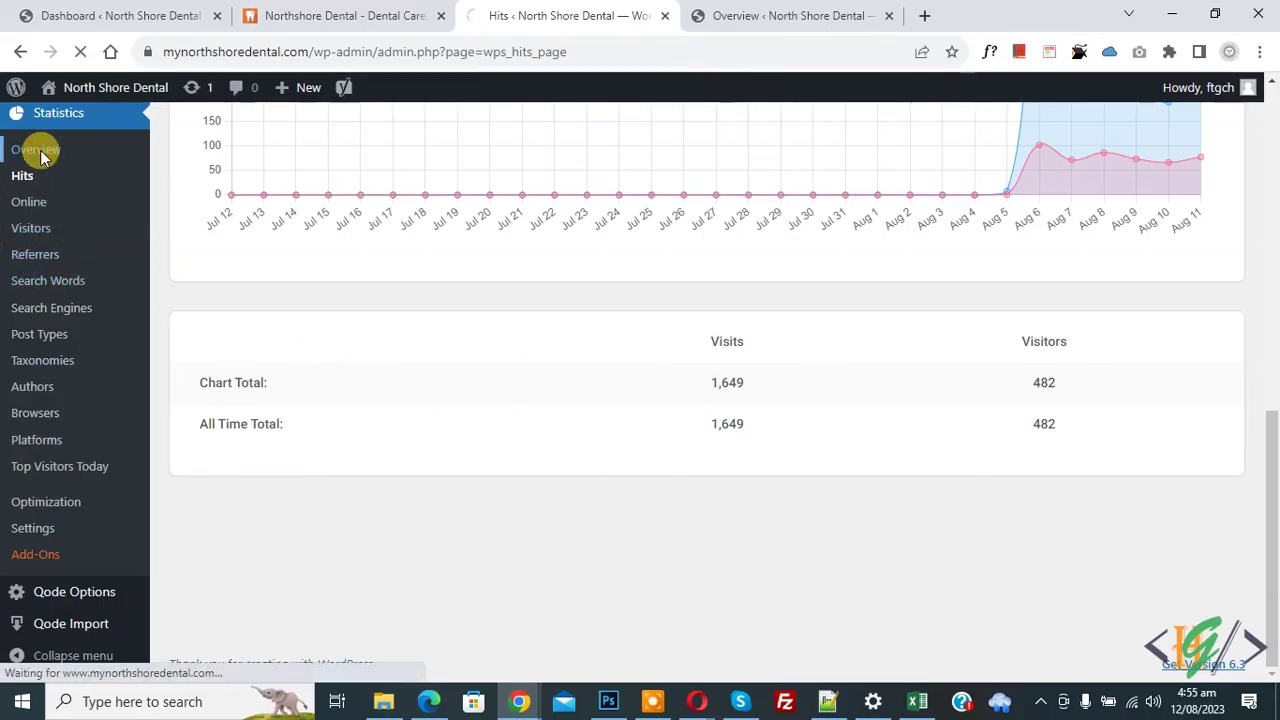
pyautogui.moveTo(361, 194)
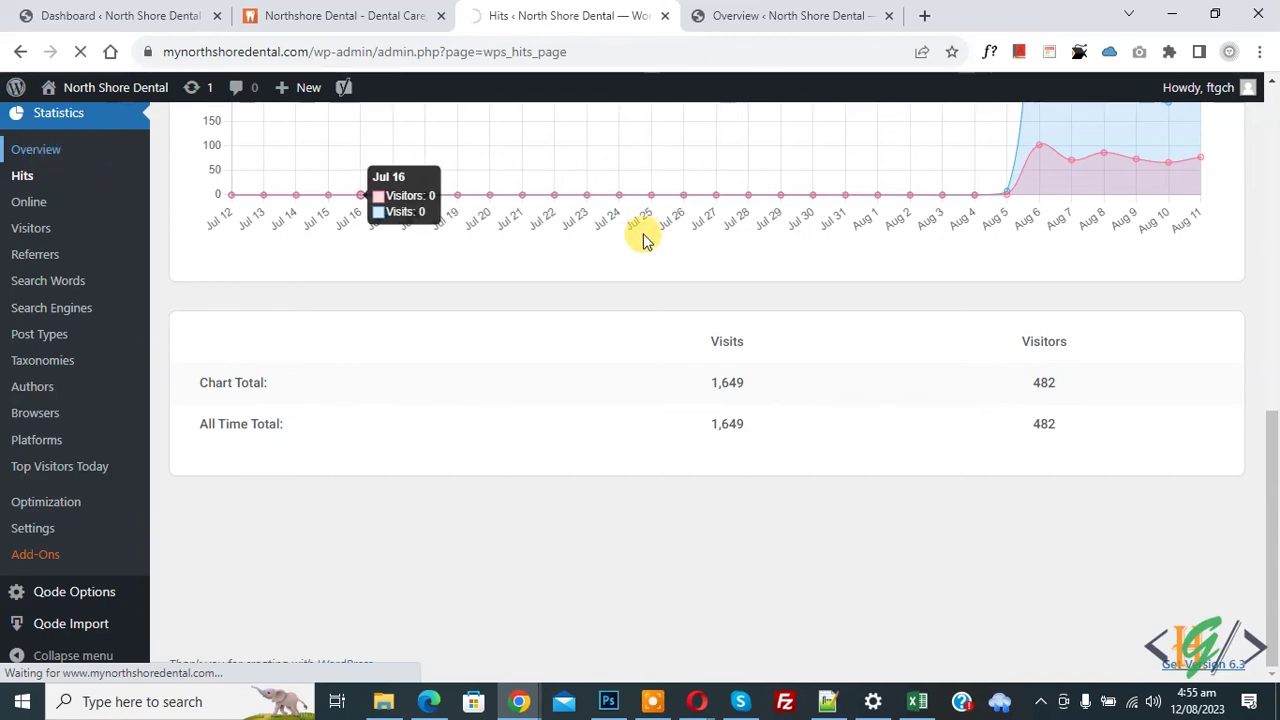
pyautogui.scroll(-5, 543, 286)
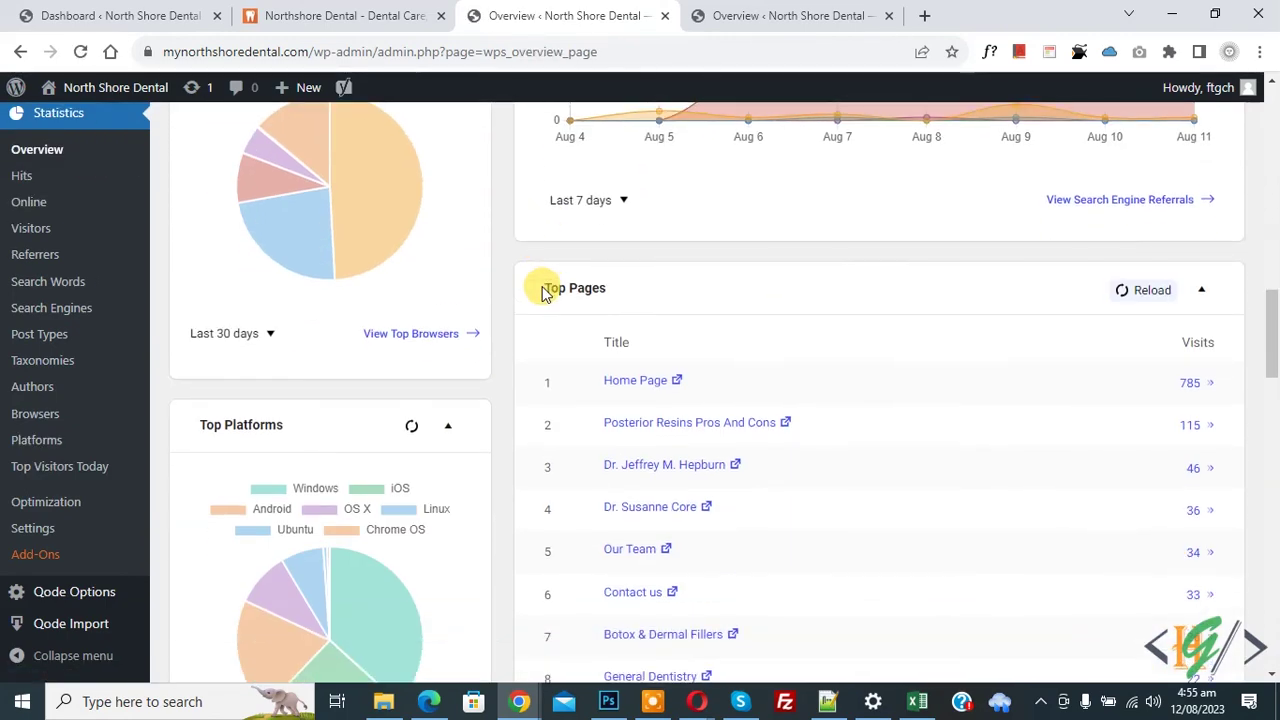